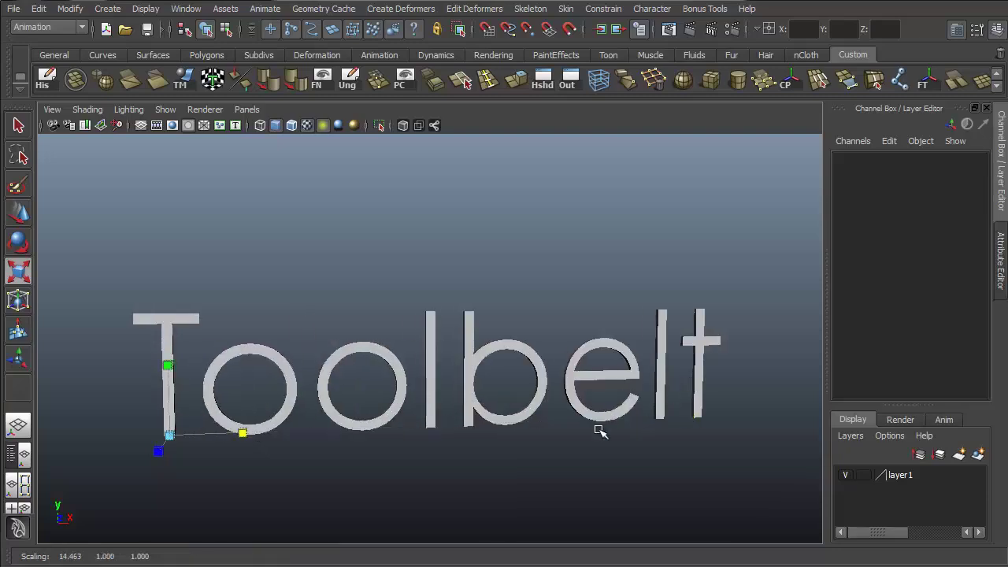
Raise the word 'the' above the Maya Toolbelt title with the Move tool's Y handle.
key("e")
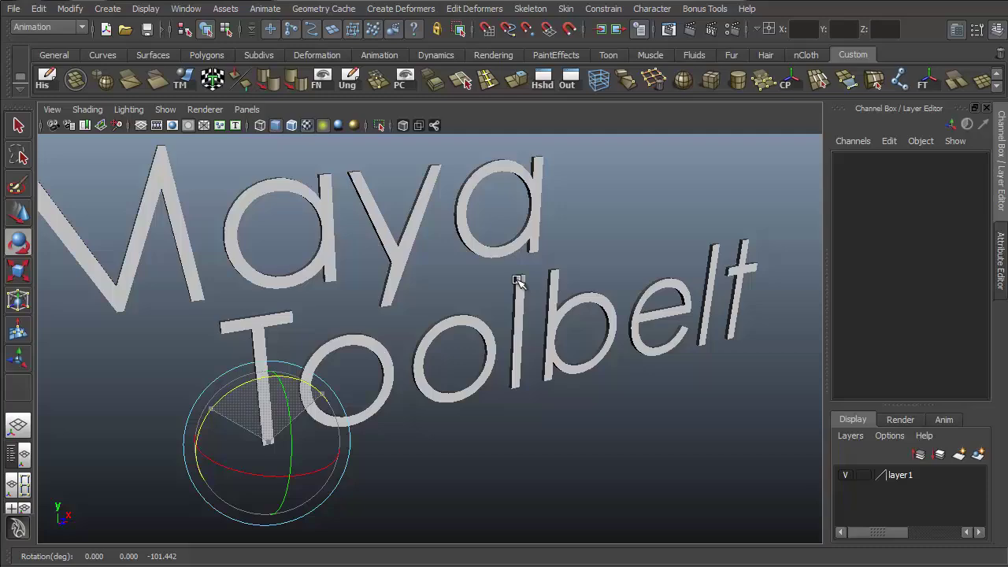
key("w")
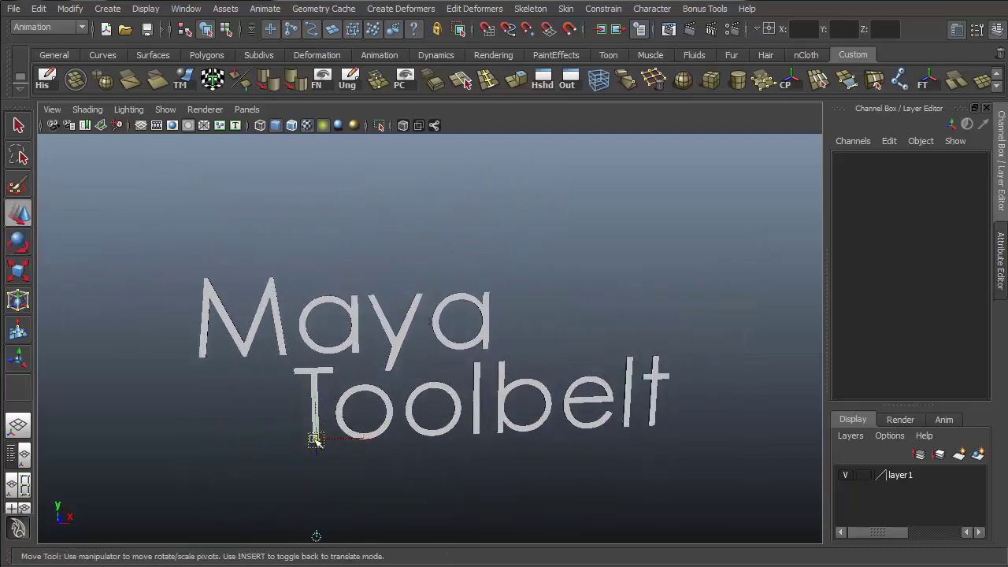
left_click(204, 330)
left_click_drag(238, 243, 665, 297)
key("q")
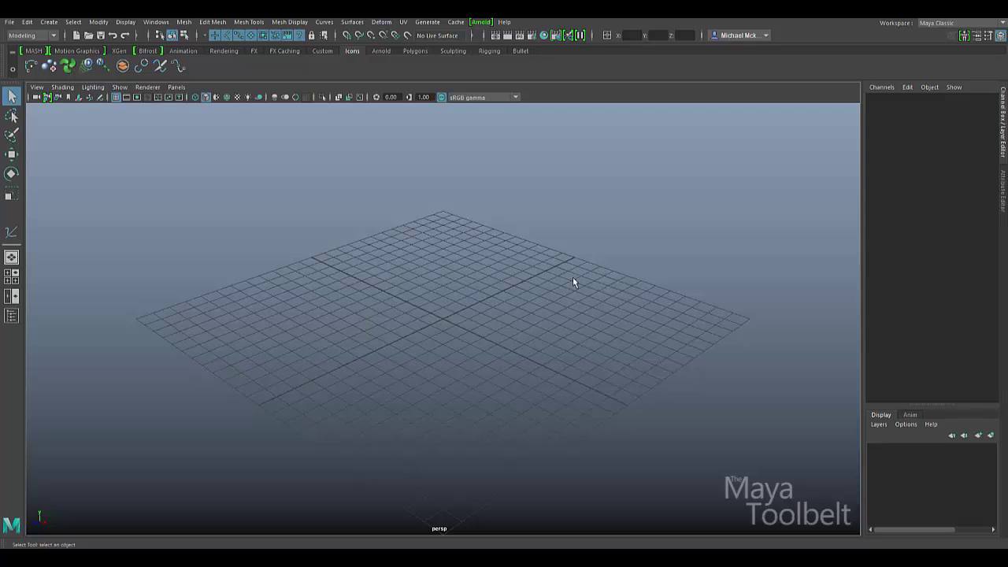
left_click(324, 21)
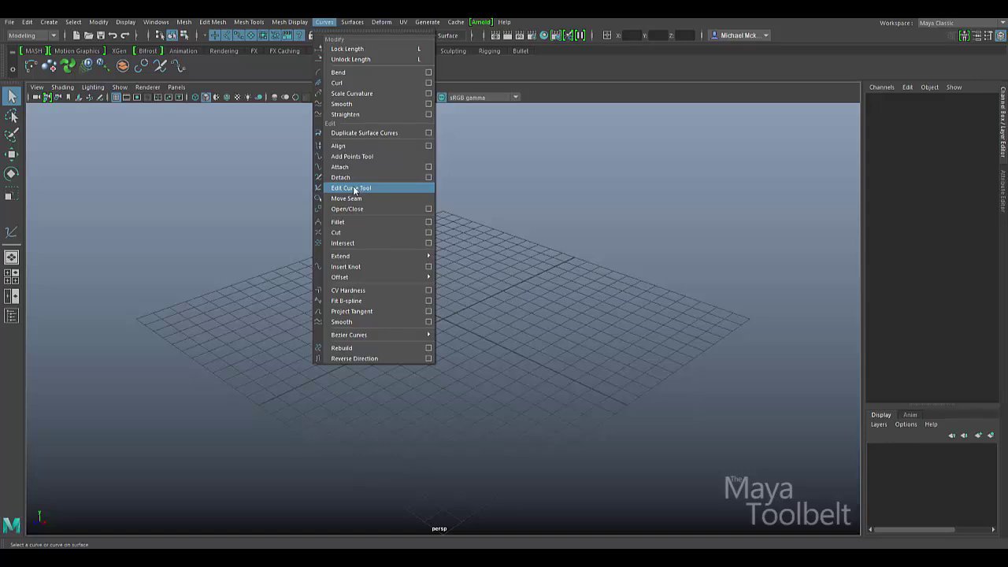
left_click(537, 328)
left_click_drag(552, 295, 567, 299, "alt")
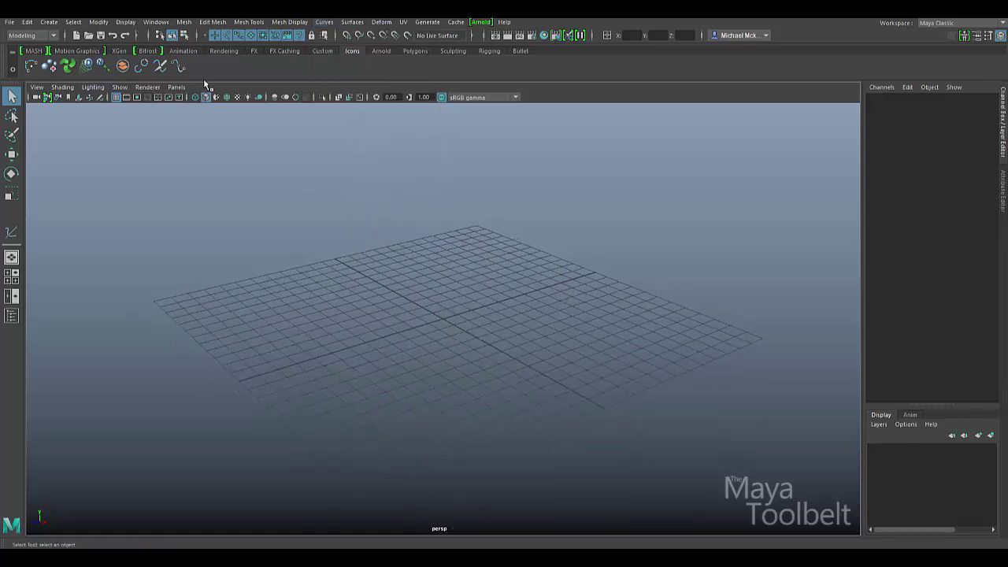
Activate the CV Curve Tool from Create > Curve Tools and tilt the view to look down on the grid.
left_click(48, 23)
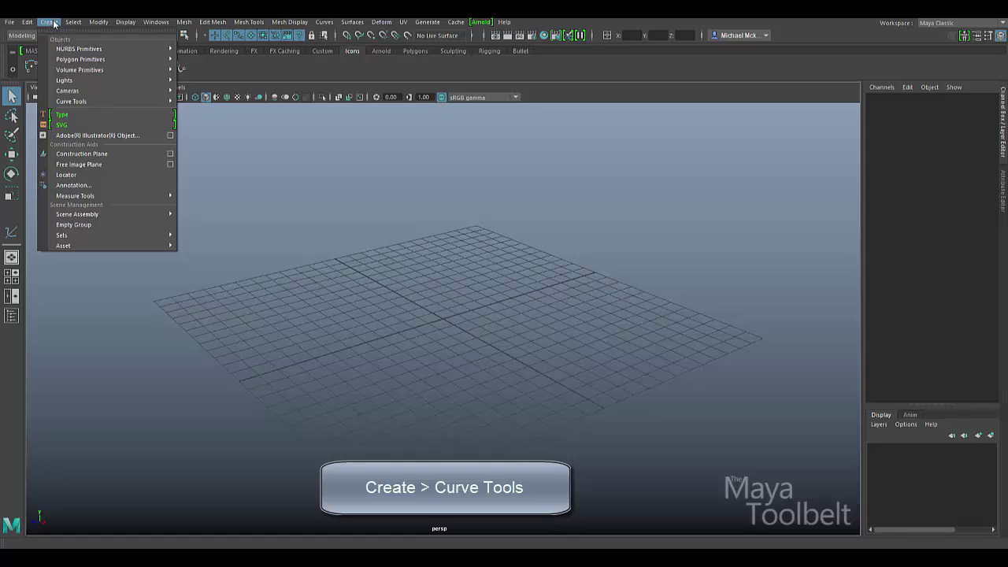
mouse_move(119, 100)
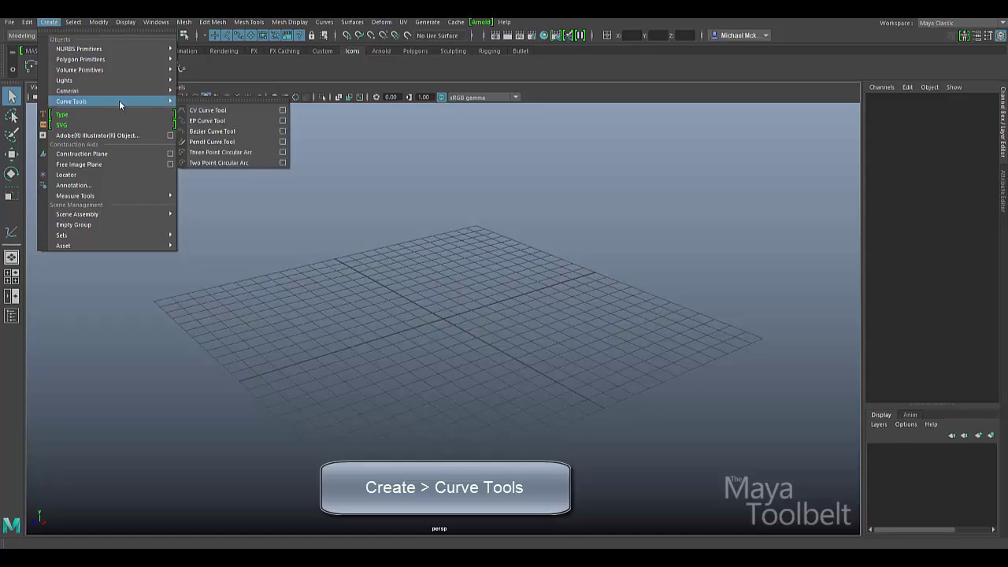
left_click(223, 113)
left_click_drag(554, 284, 552, 313, "alt")
key("q")
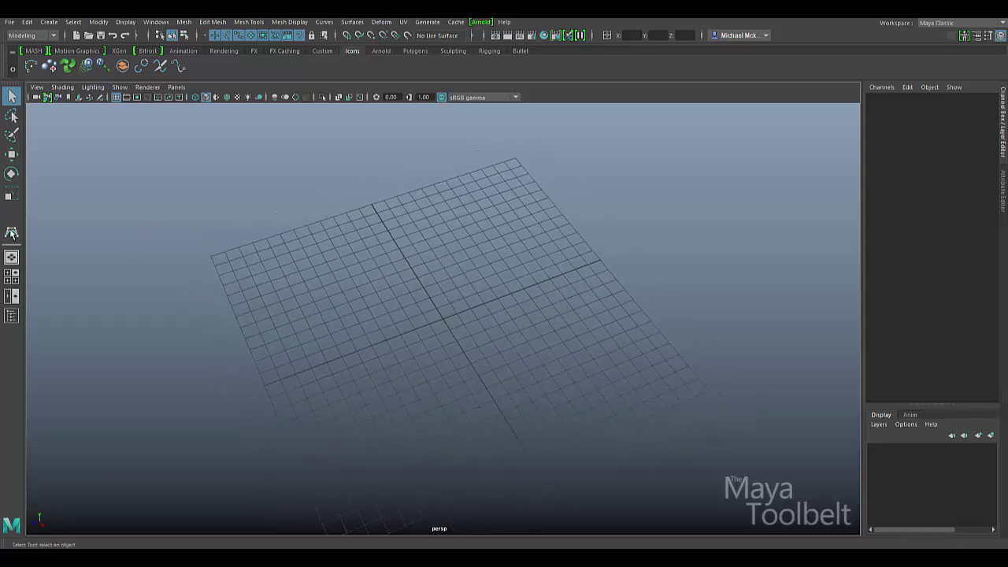
Place control vertices in a wide arc around the grid's left side and along the bottom.
left_click(12, 233)
left_click_drag(540, 271, 536, 250, "alt")
left_click(494, 199)
left_click(388, 218)
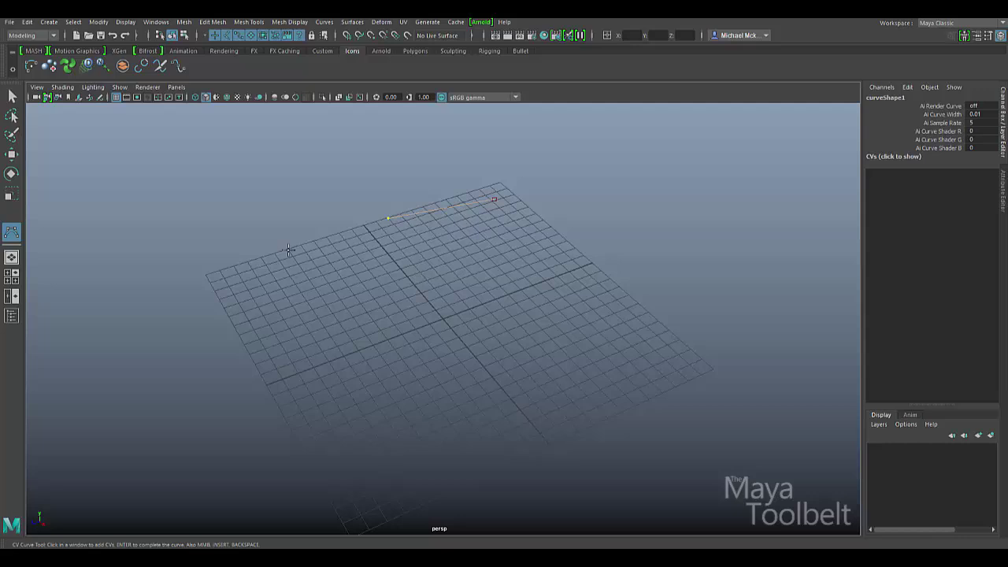
left_click(288, 250)
left_click(289, 325)
left_click(341, 430)
left_click(434, 485)
left_click(603, 474)
left_click(682, 403)
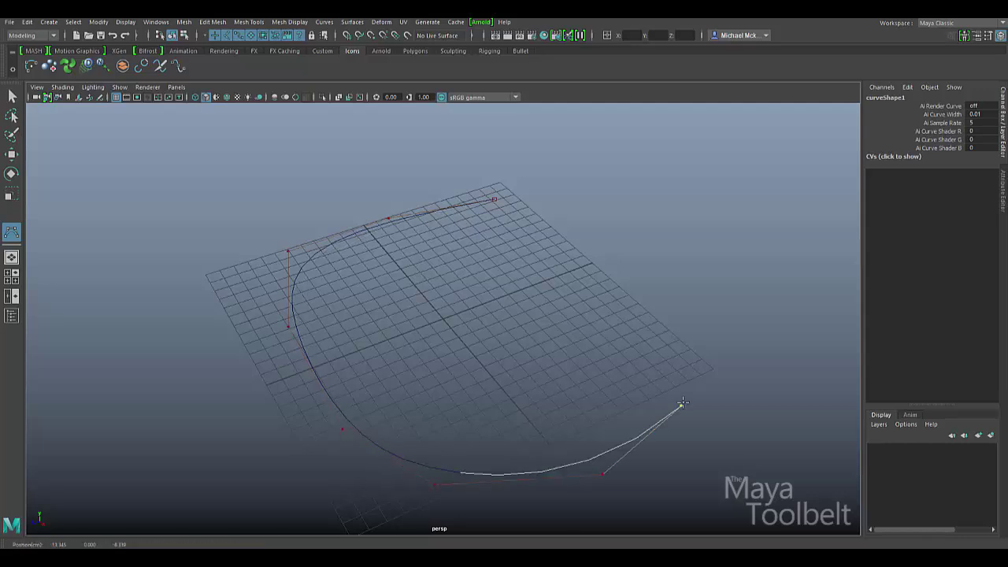
left_click_drag(683, 403, 685, 387)
Curl the curve inward with the remaining control vertices and finish curve1 with Enter.
left_click(665, 298)
left_click(549, 288)
left_click(544, 372)
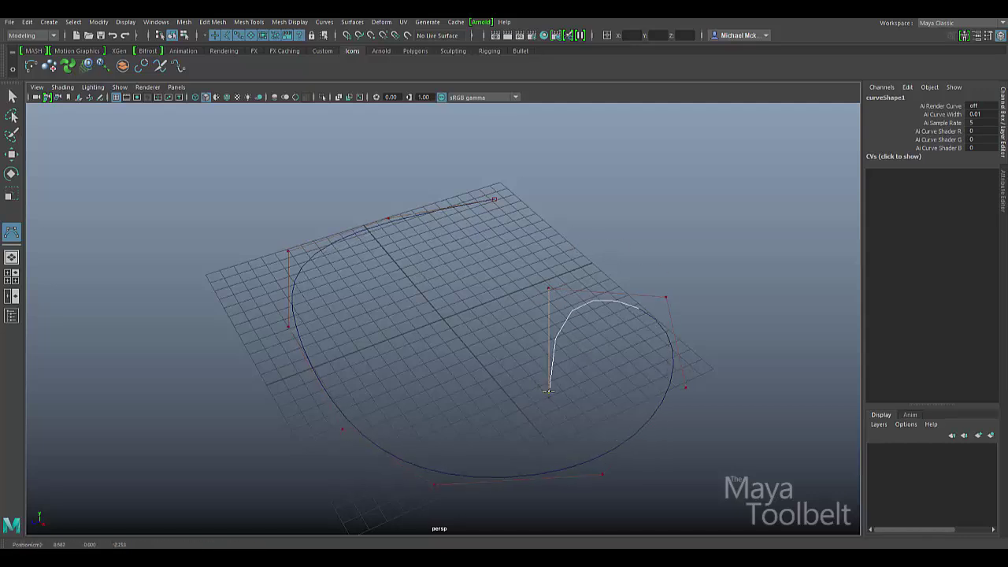
left_click(476, 392)
left_click(400, 339)
left_click(418, 282)
left_click(480, 262)
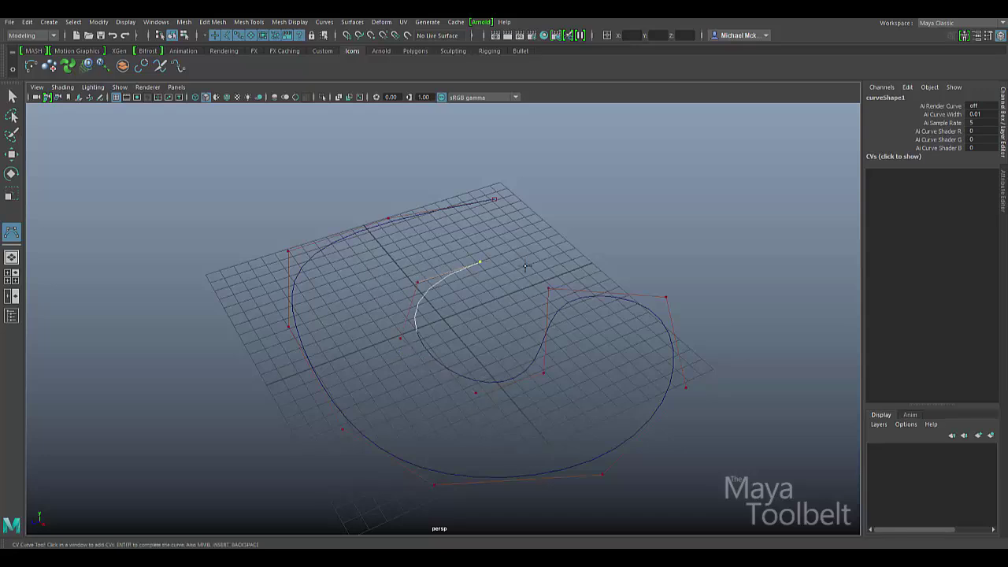
key("Return")
key("q")
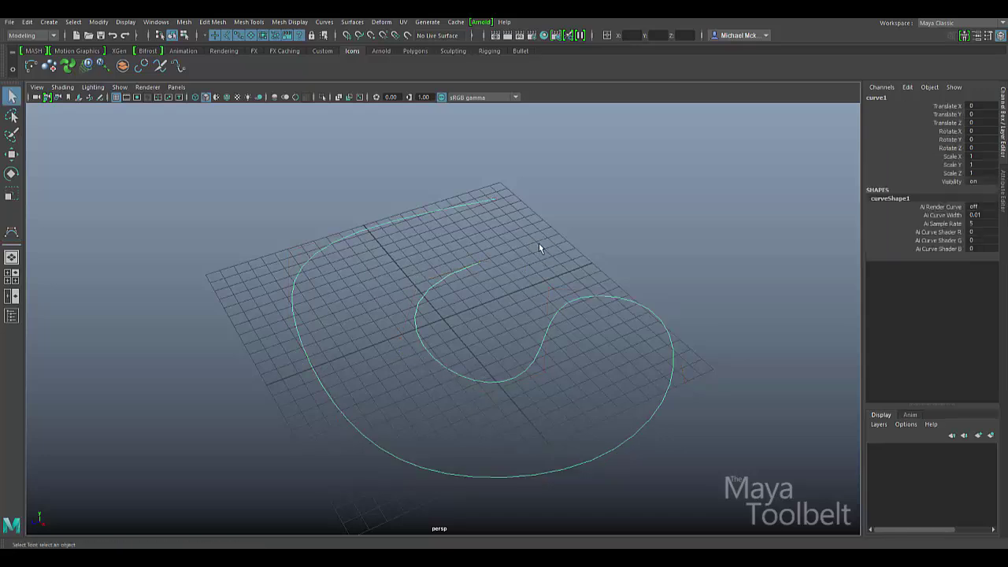
left_click_drag(538, 247, 560, 263, "alt")
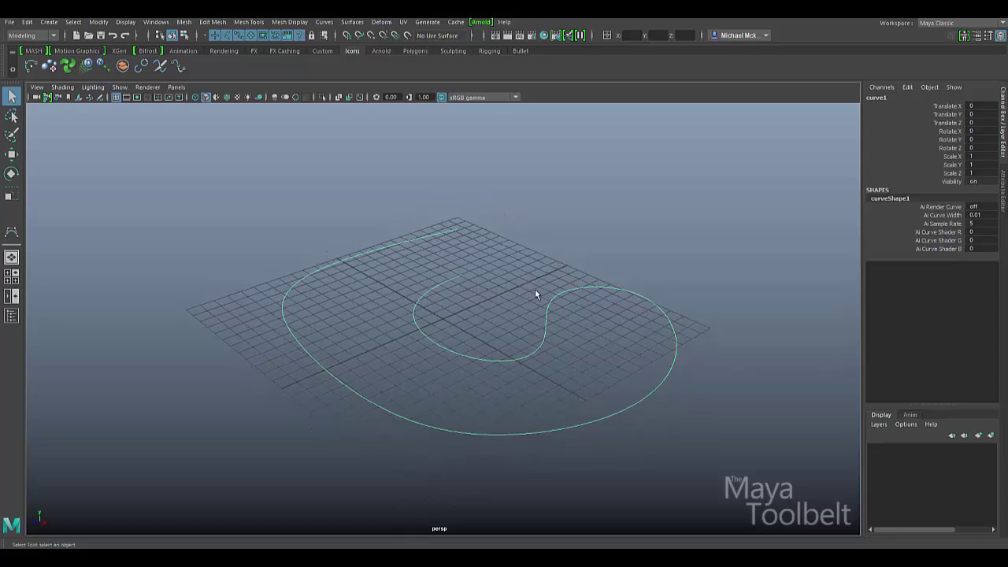
scroll(536, 292, "up", 5)
left_click_drag(539, 296, 583, 279, "alt")
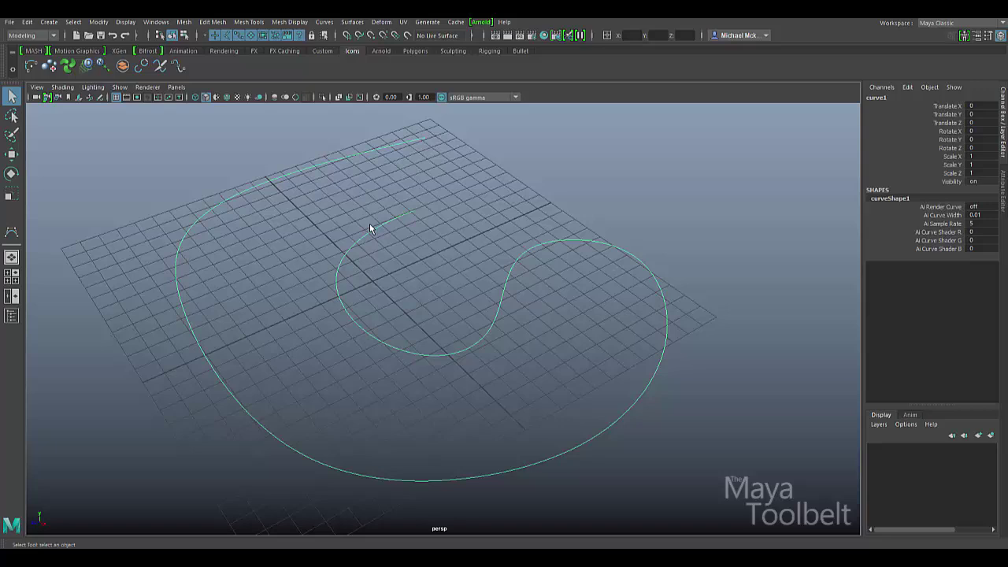
In Control Vertex mode, move three CVs around the inner curl to tighten the hook.
right_click(392, 224)
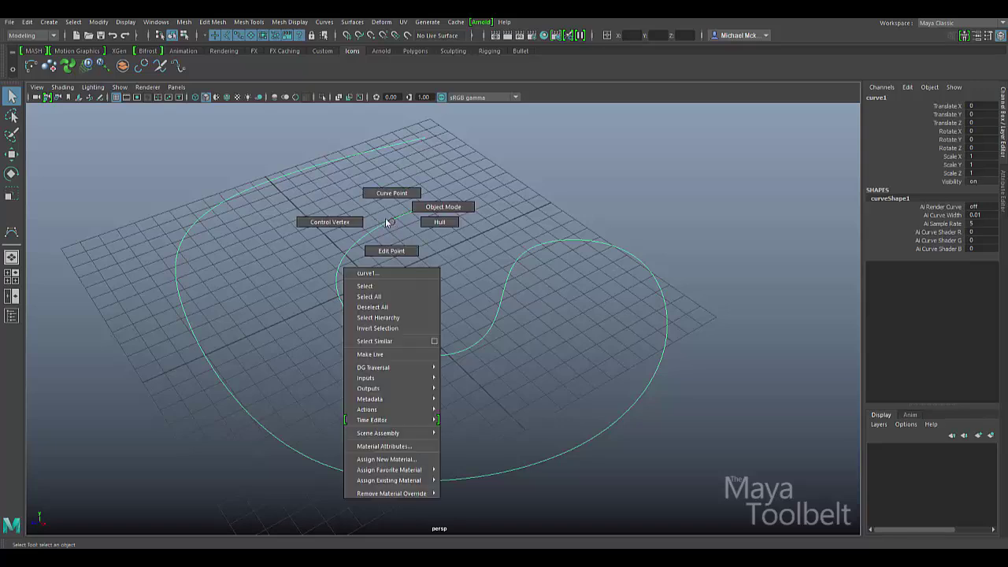
left_click(327, 227)
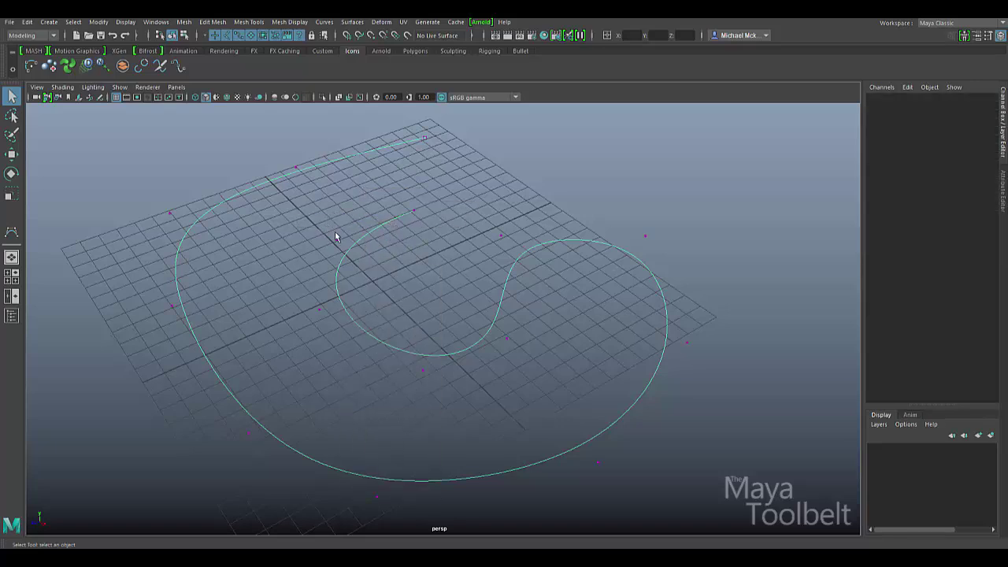
left_click_drag(336, 234, 364, 256)
key("w")
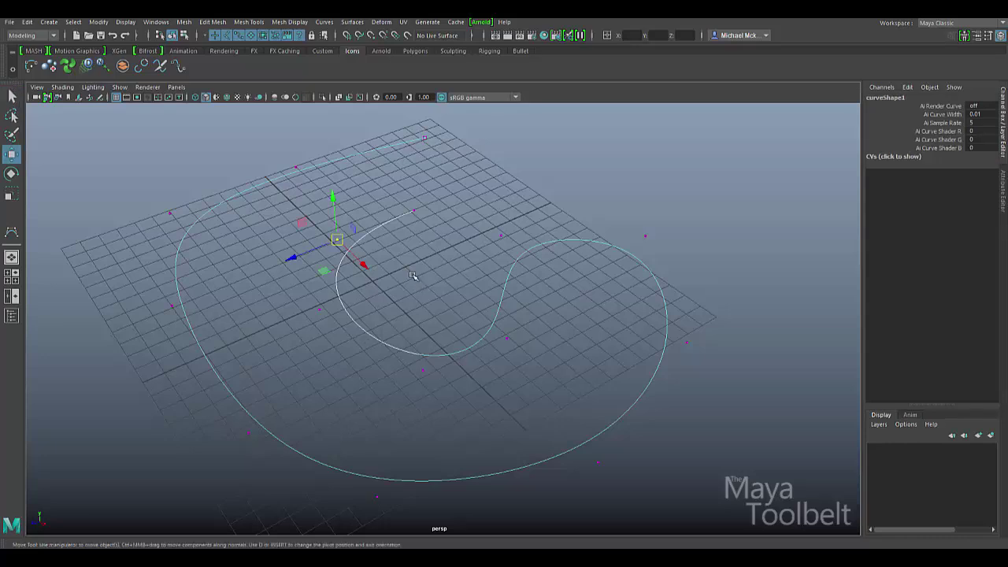
mouse_move(323, 272)
middle_mouse_down()
mouse_move(292, 256)
mouse_move(315, 276)
mouse_move(337, 274)
mouse_move(315, 258)
middle_mouse_up()
left_click_drag(486, 333, 529, 358)
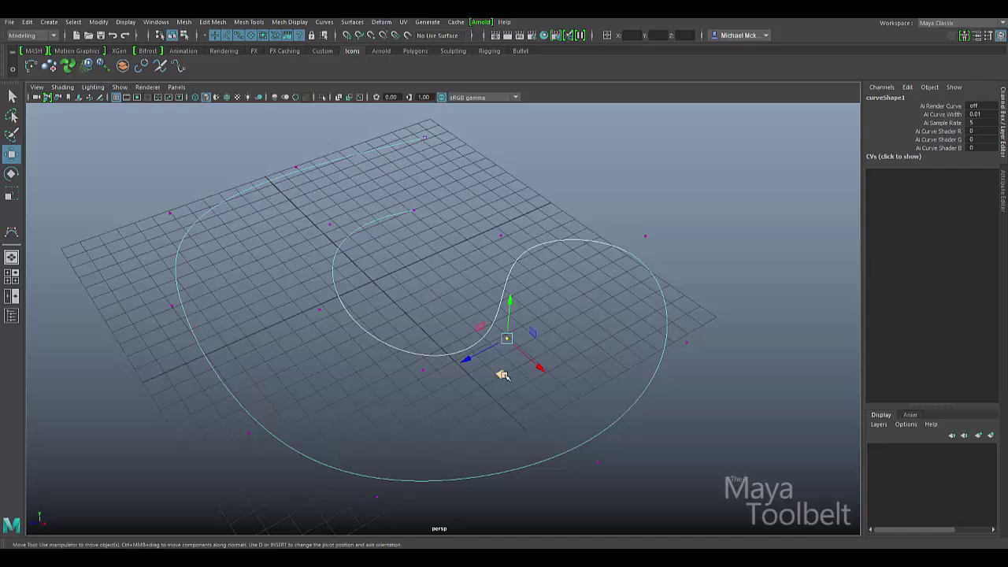
middle_click_drag(502, 375, 529, 260)
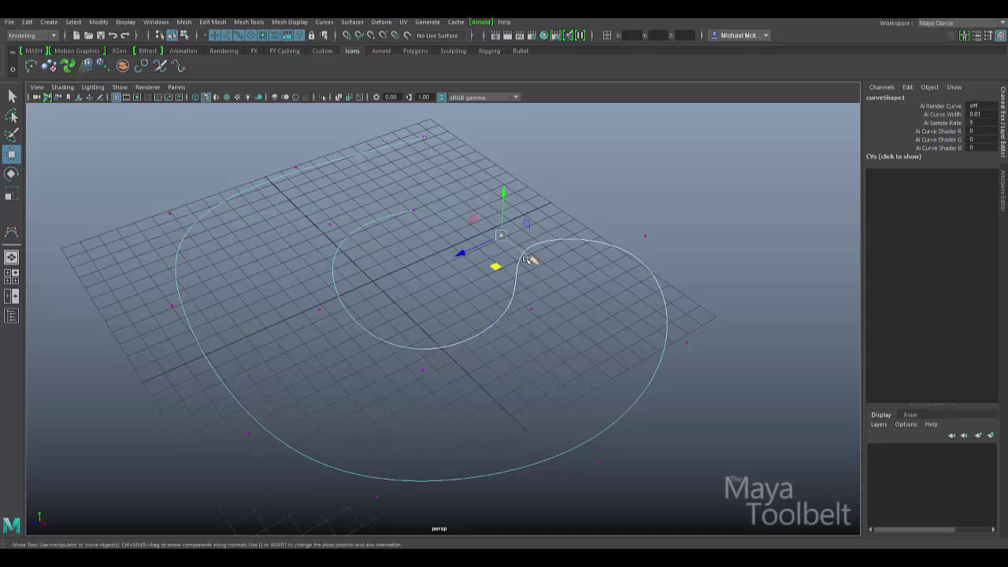
left_click_drag(620, 218, 681, 264)
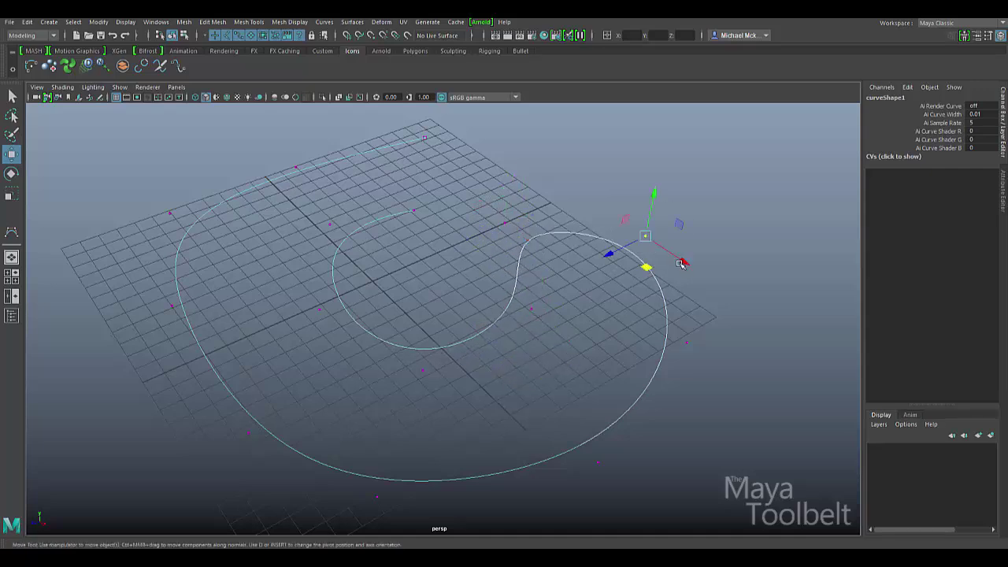
middle_click_drag(646, 267, 653, 275)
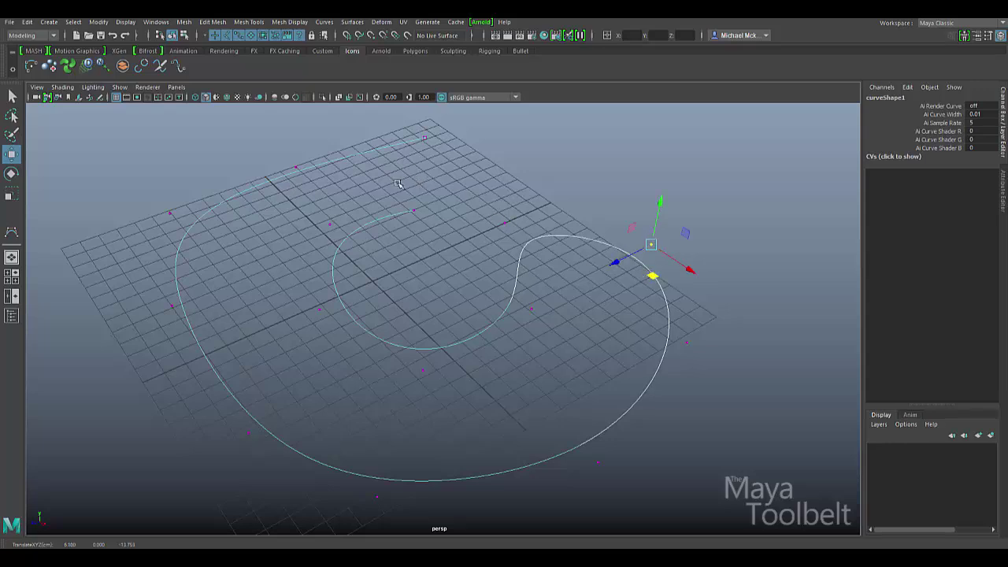
Return curve1 to object mode, reselect it, and orbit to a lower view angle.
key("F8")
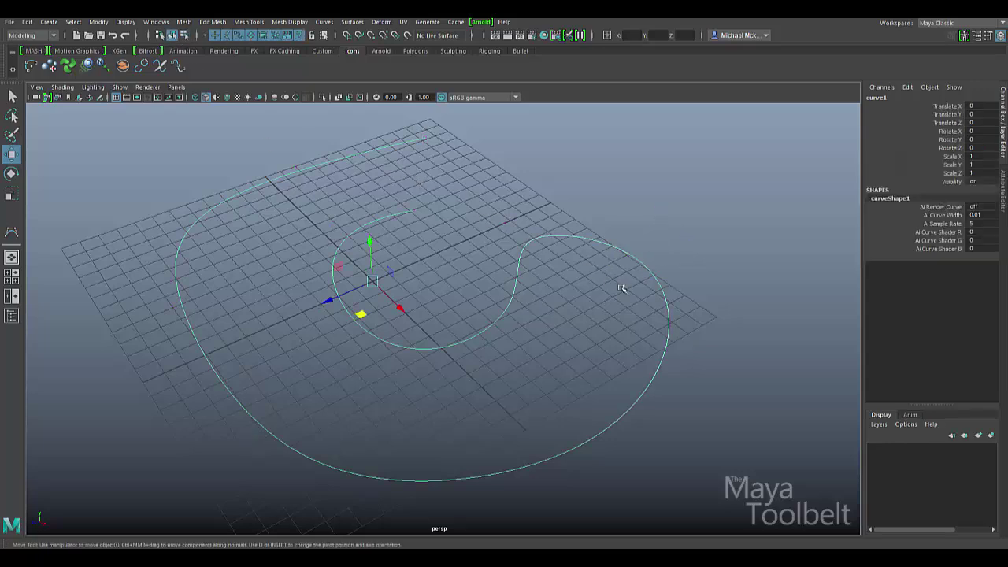
left_click(630, 327)
left_click_drag(630, 327, 531, 275, "alt")
left_click(531, 275)
left_click_drag(591, 310, 602, 302, "alt")
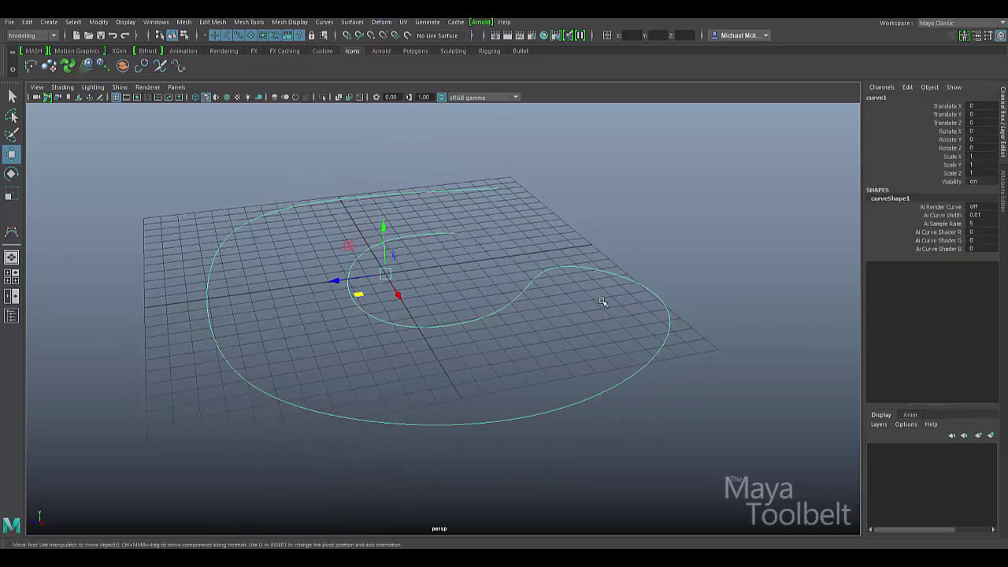
left_click(324, 22)
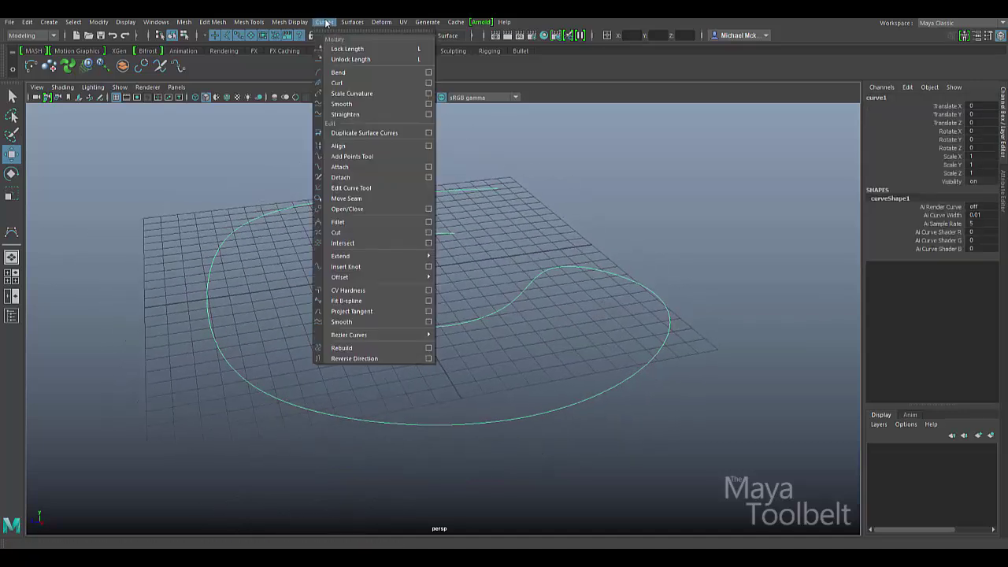
left_click(369, 189)
left_click_drag(412, 211, 250, 148, "alt")
left_click(116, 97)
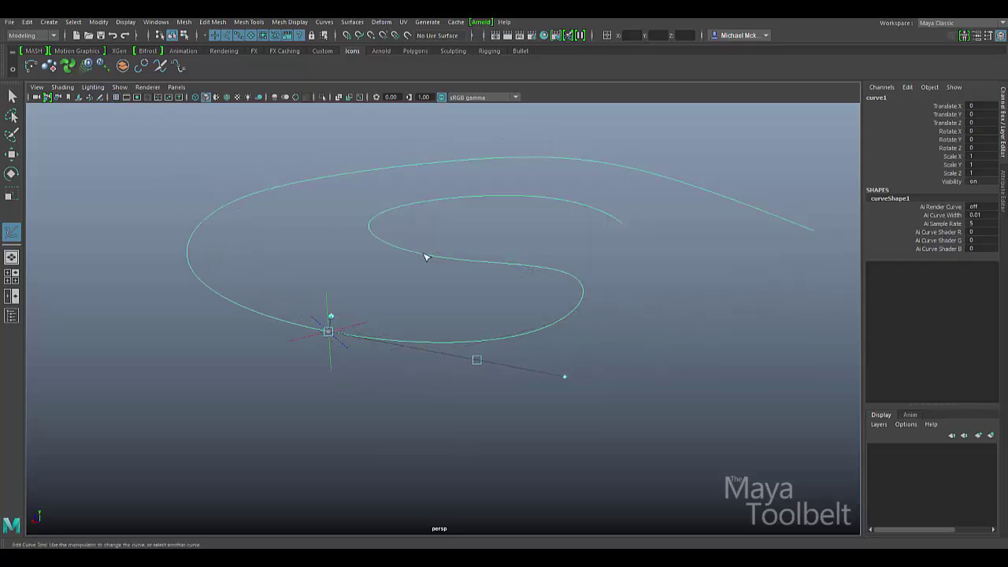
left_click_drag(425, 257, 543, 245, "alt")
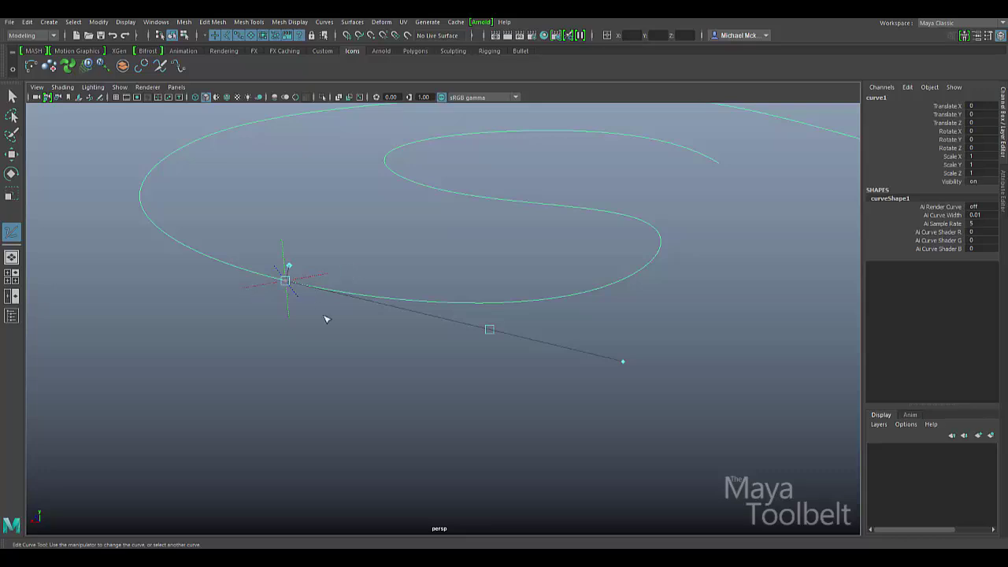
left_click_drag(326, 319, 353, 313, "alt")
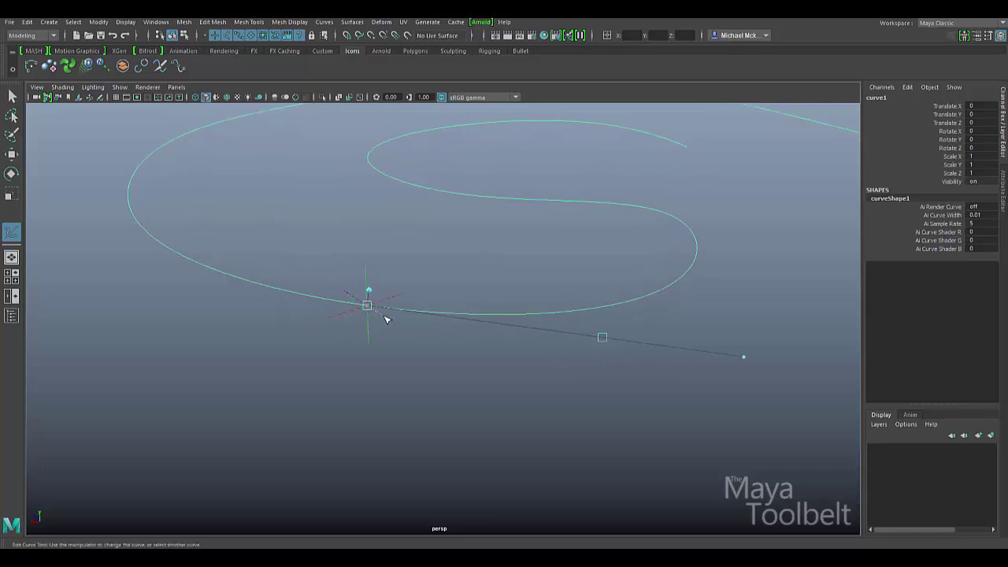
left_click_drag(419, 299, 376, 294, "alt")
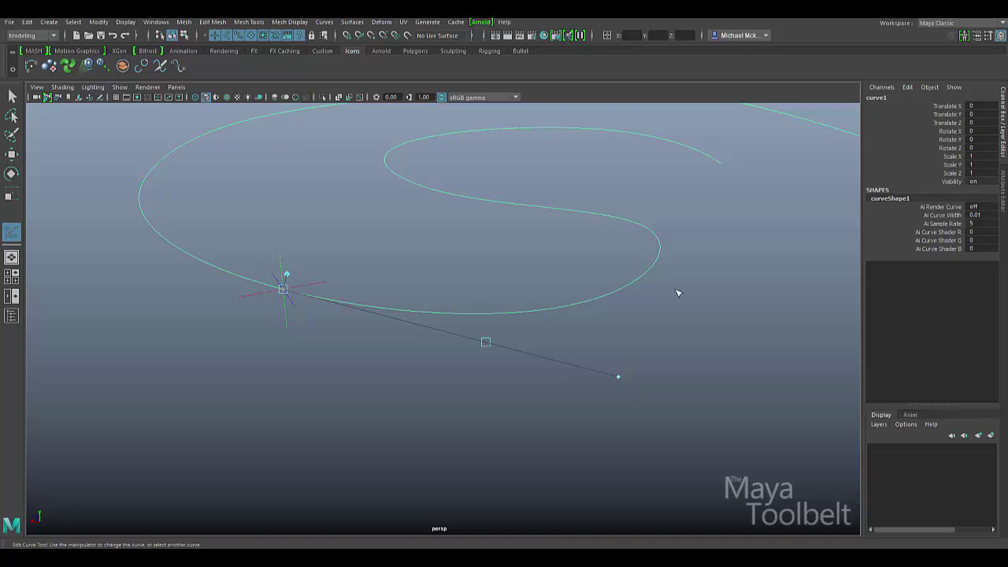
mouse_move(677, 293)
left_mouse_down("alt")
mouse_move(653, 289)
mouse_move(724, 288)
mouse_move(704, 279)
mouse_move(695, 291)
left_mouse_up("alt")
right_click_drag(696, 291, 607, 276, "alt")
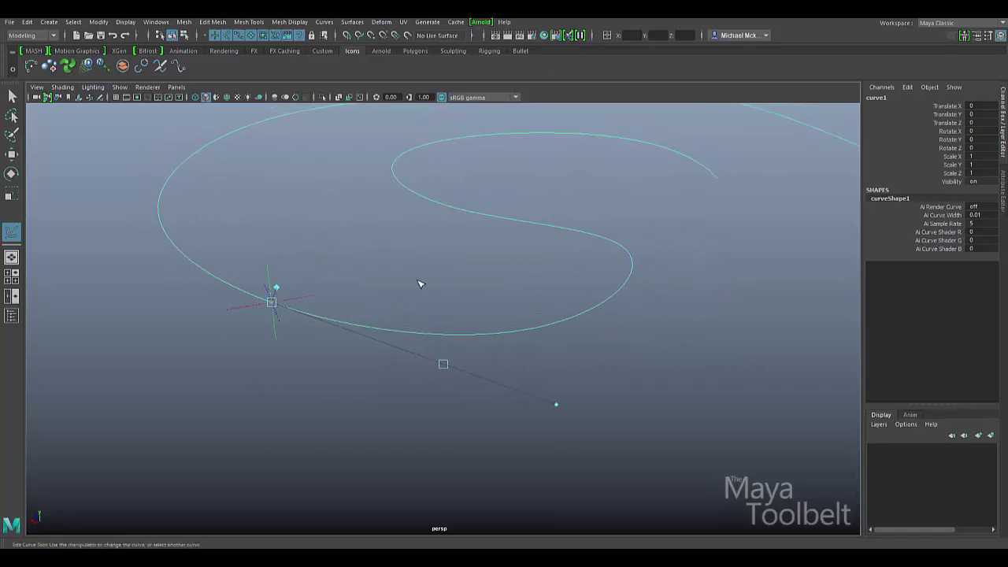
mouse_move(543, 264)
left_mouse_down("alt")
mouse_move(574, 266)
mouse_move(560, 267)
left_mouse_up("alt")
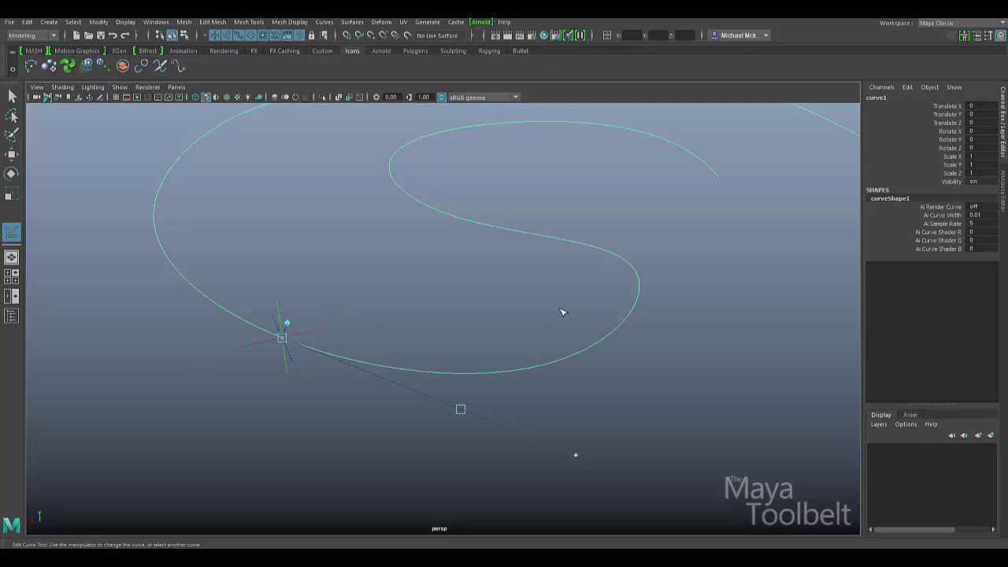
left_click_drag(561, 313, 511, 299, "alt")
right_click_drag(511, 299, 427, 320, "alt")
mouse_move(427, 320)
left_mouse_down("alt")
mouse_move(449, 319)
mouse_move(441, 322)
left_mouse_up("alt")
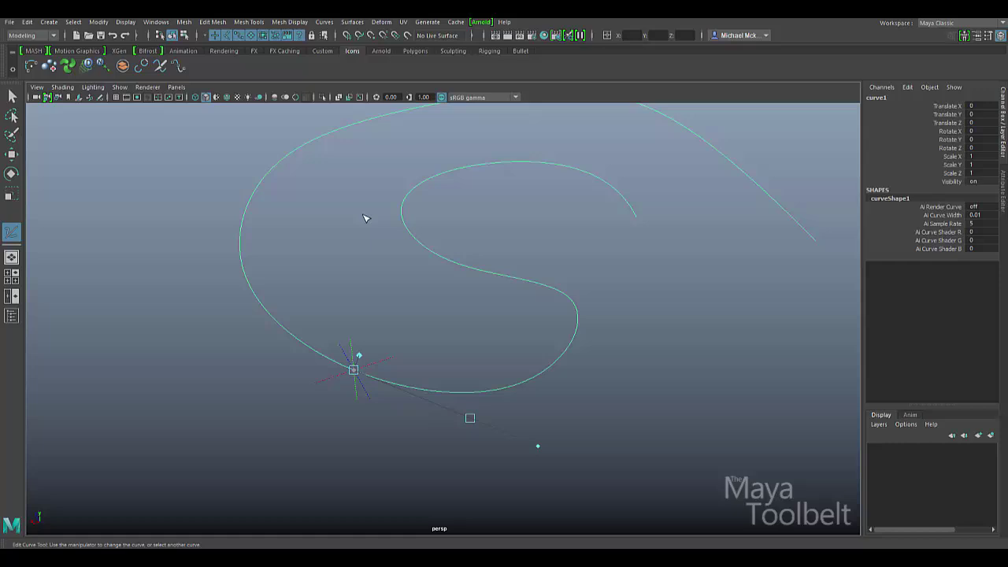
left_click_drag(645, 292, 596, 283, "alt")
middle_click_drag(596, 283, 593, 297, "alt")
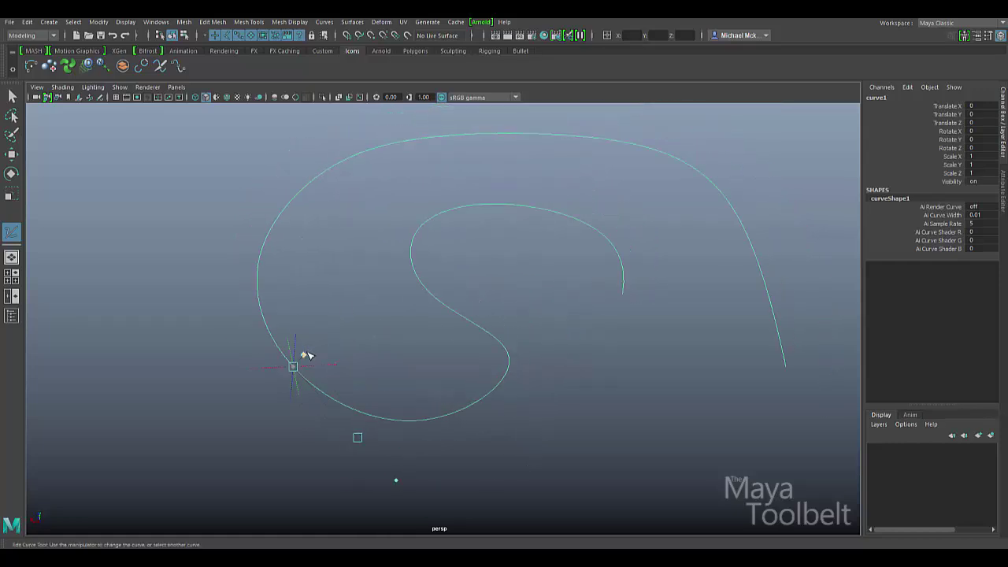
left_click_drag(305, 355, 307, 387)
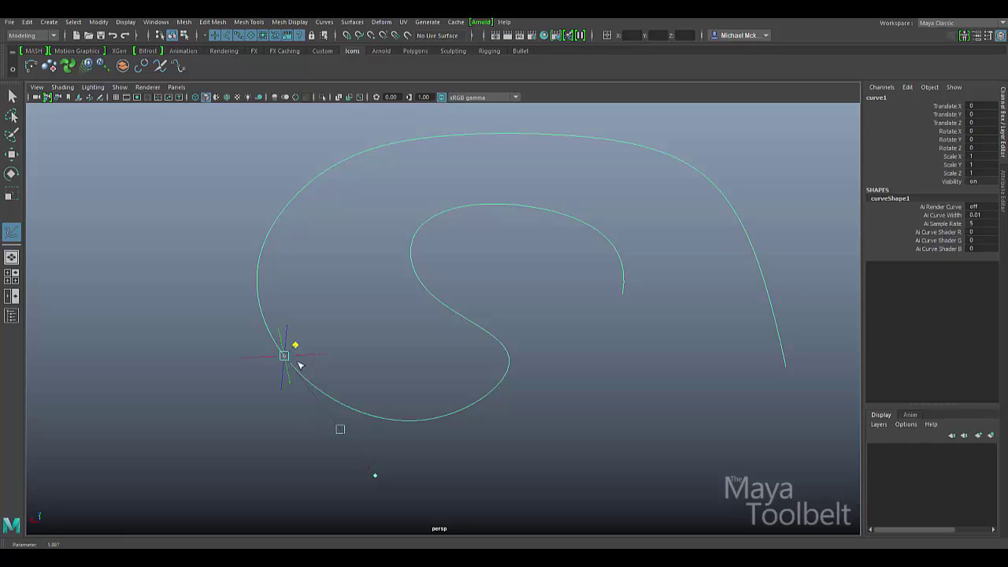
left_click_drag(296, 347, 473, 255)
left_click_drag(331, 244, 440, 184)
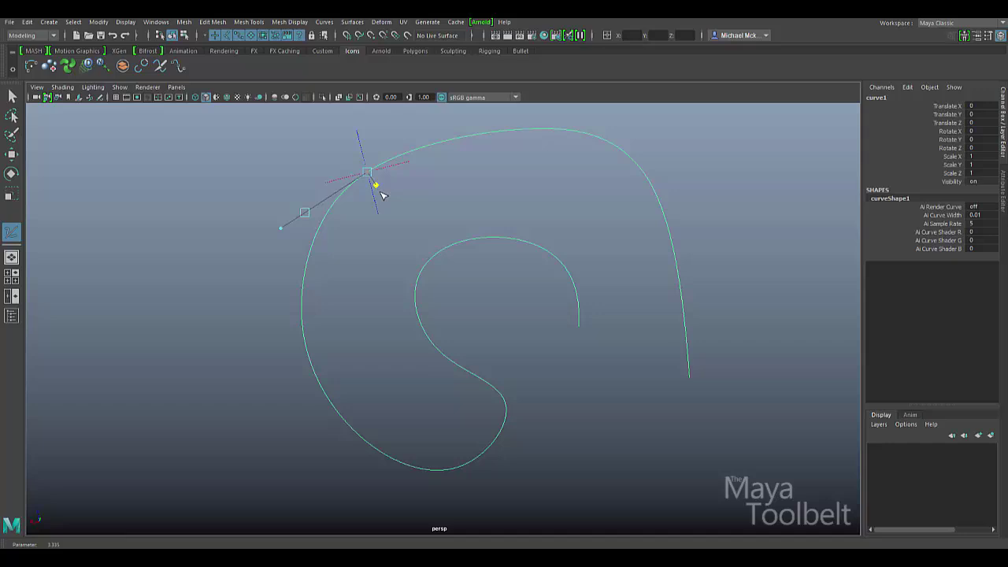
left_click_drag(381, 193, 651, 146)
right_click_drag(780, 276, 653, 278, "alt")
left_click_drag(549, 265, 529, 385)
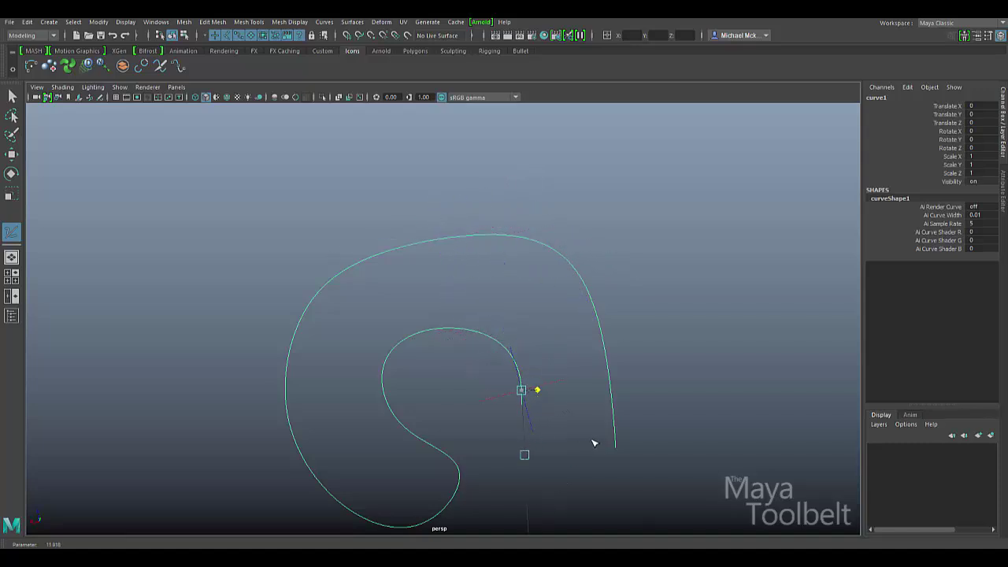
middle_click_drag(597, 441, 528, 299, "alt")
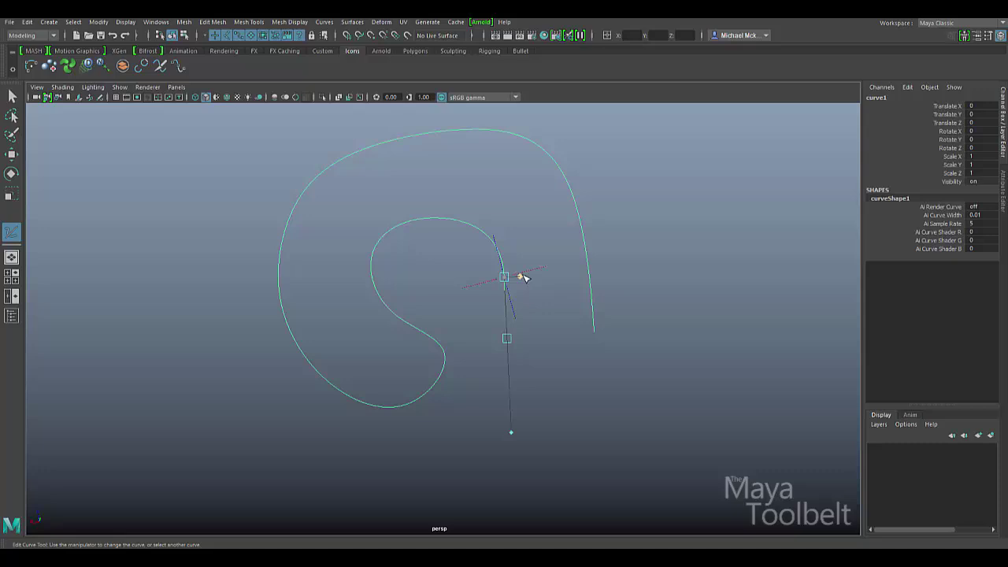
left_click_drag(524, 277, 315, 232)
left_click_drag(374, 315, 331, 309, "alt")
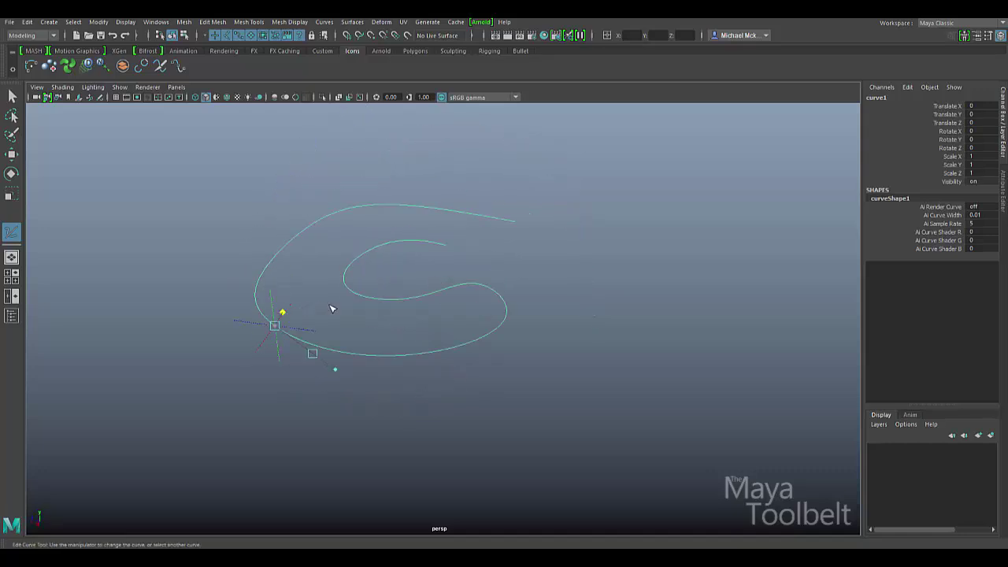
left_click_drag(549, 242, 470, 331, "alt")
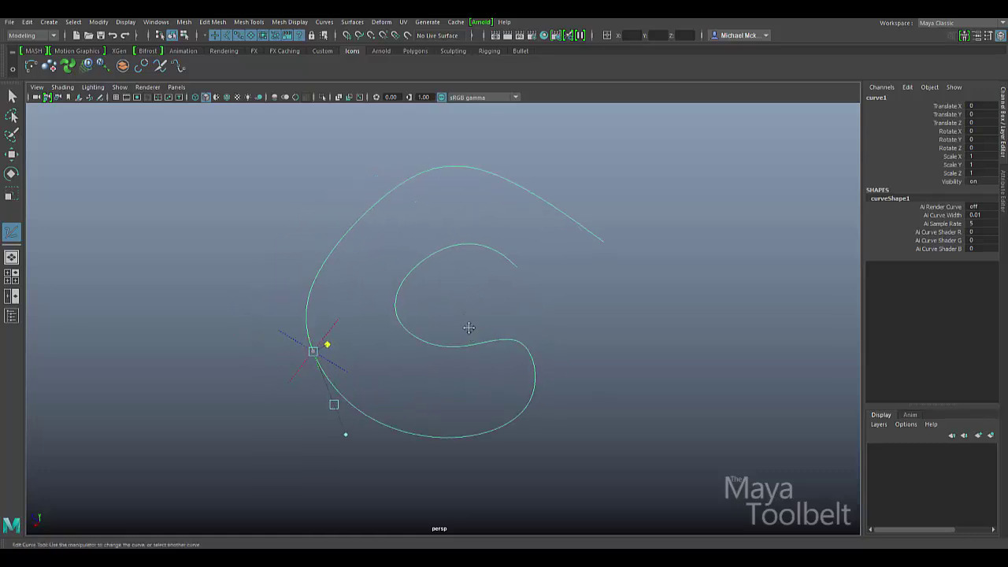
middle_click_drag(469, 328, 479, 313, "alt")
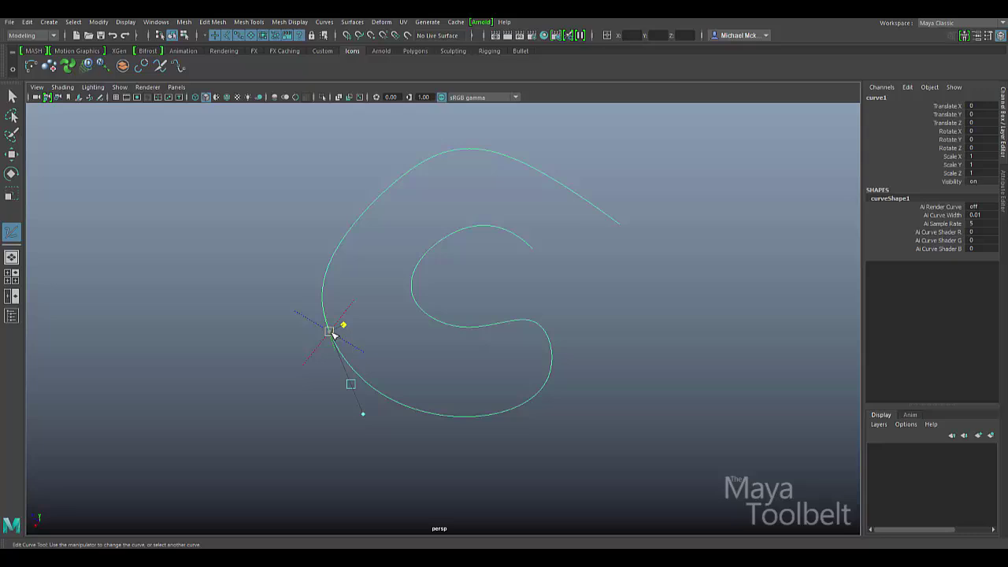
Drag the Edit Curve Tool position handle repeatedly to pull the outer loop's left side outward.
left_click_drag(333, 334, 315, 316)
left_click_drag(421, 322, 402, 309, "alt")
left_click_drag(333, 287, 286, 321)
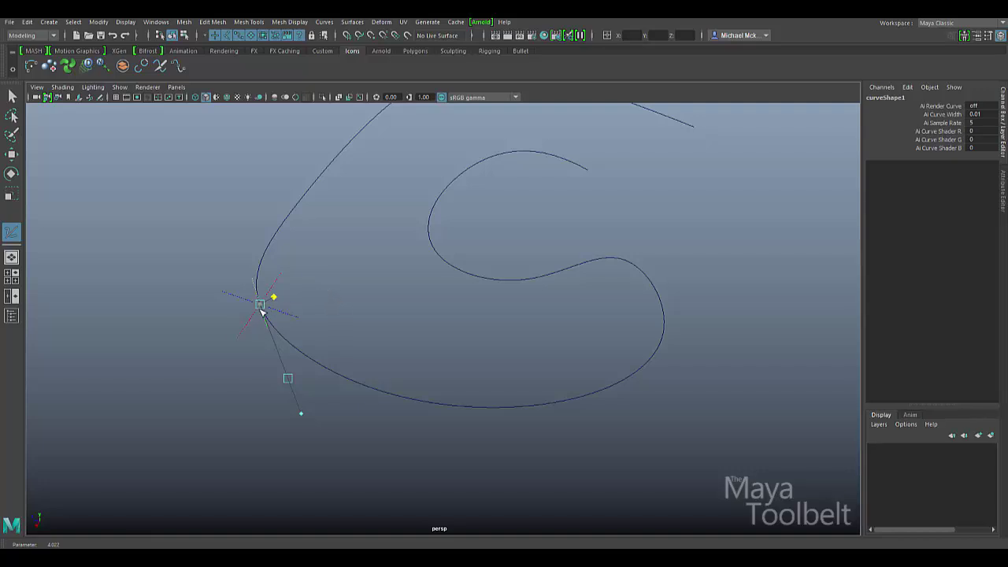
mouse_move(263, 306)
left_mouse_down()
mouse_move(273, 315)
mouse_move(288, 298)
mouse_move(294, 316)
mouse_move(276, 307)
left_mouse_up()
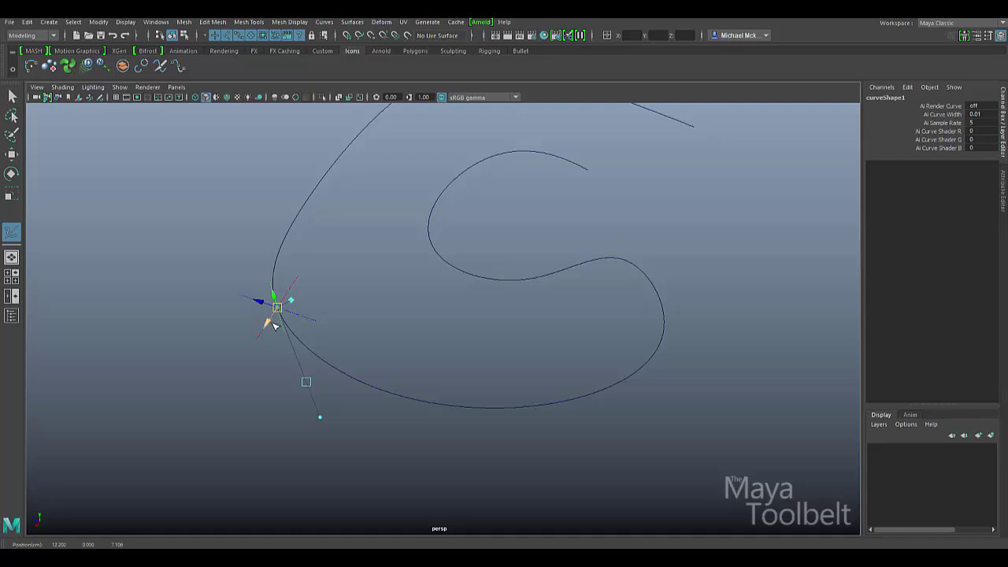
left_click_drag(273, 327, 343, 345)
left_click_drag(346, 286, 475, 219)
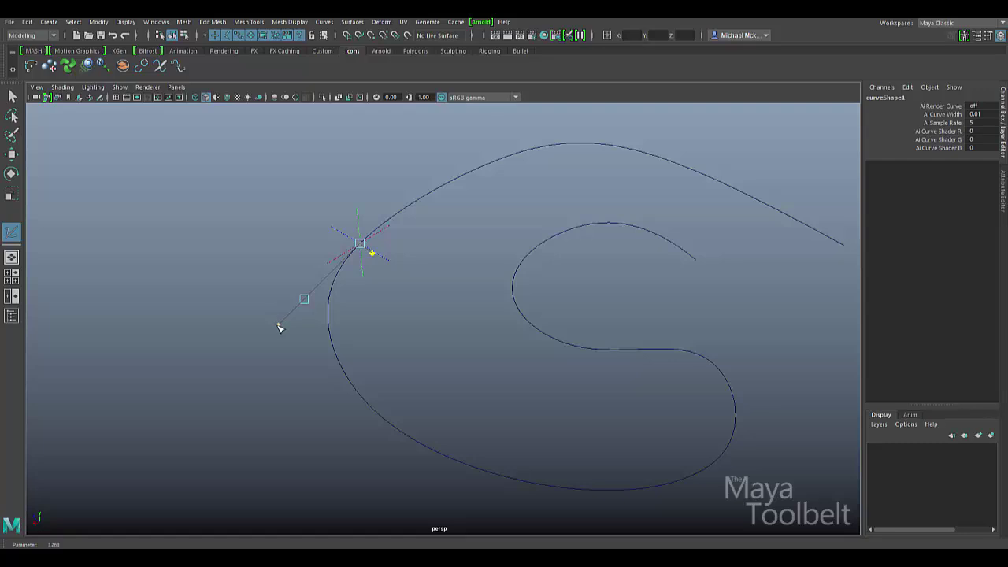
Slide the edit point up the curve's left side and lengthen its tangent to lift the top.
left_click_drag(279, 328, 352, 261)
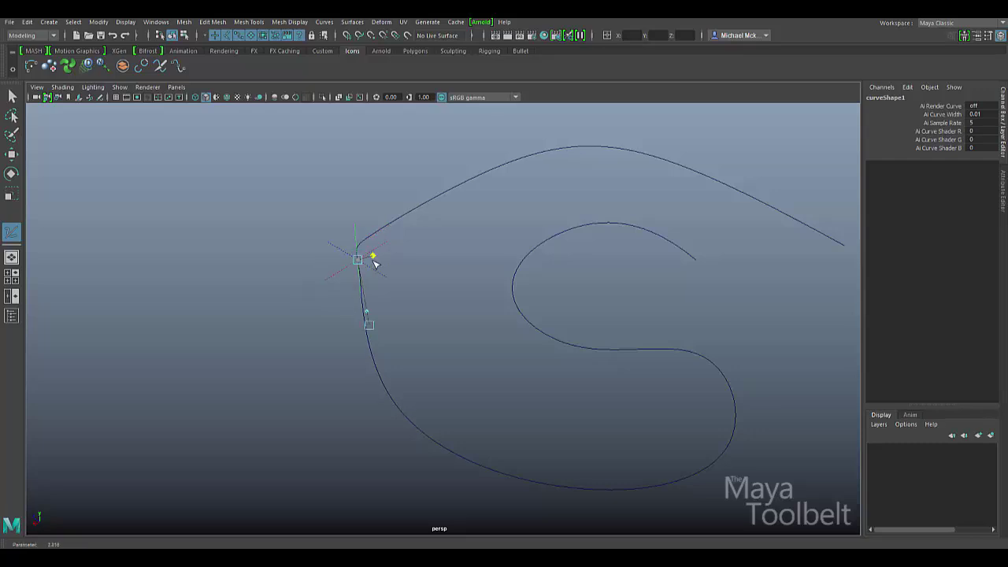
mouse_move(374, 260)
left_mouse_down()
mouse_move(375, 281)
mouse_move(373, 258)
left_mouse_up()
mouse_move(378, 232)
left_mouse_down()
mouse_move(411, 211)
mouse_move(366, 242)
left_mouse_up()
left_click_drag(443, 207, 475, 178)
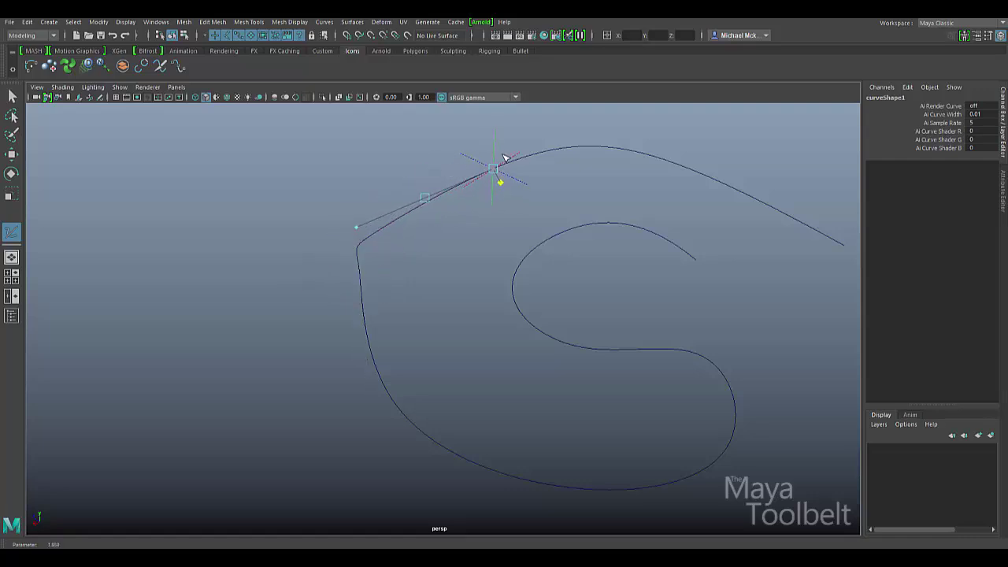
left_click_drag(358, 230, 386, 172)
mouse_move(305, 221)
left_mouse_down()
mouse_move(328, 218)
mouse_move(243, 270)
mouse_move(340, 233)
mouse_move(218, 284)
mouse_move(311, 238)
left_mouse_up()
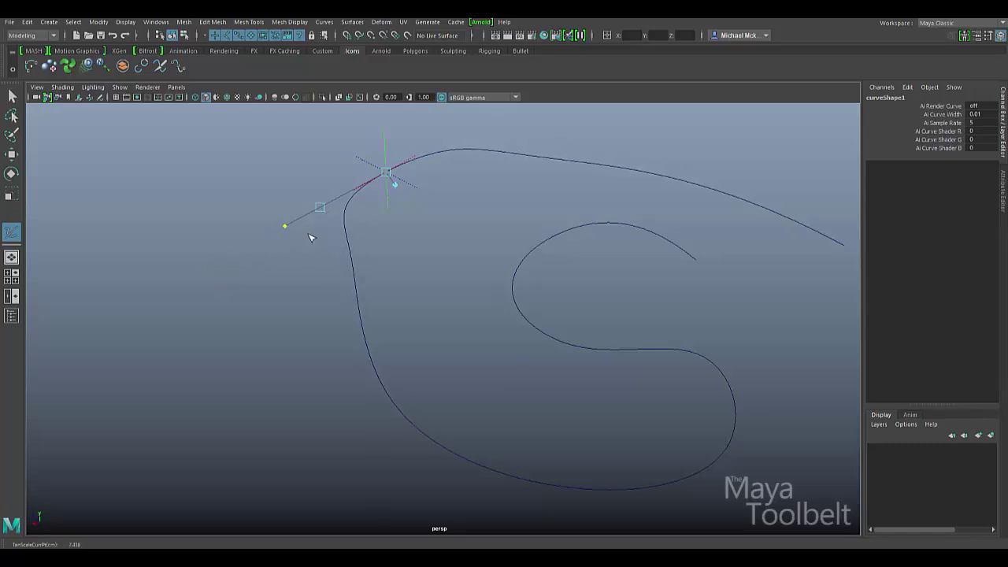
Place the edit point on the top arc and tune tangent length so it slopes down rightward.
left_click_drag(396, 190, 343, 202)
mouse_move(287, 227)
left_mouse_down()
mouse_move(339, 198)
mouse_move(249, 241)
mouse_move(334, 207)
mouse_move(276, 239)
left_mouse_up()
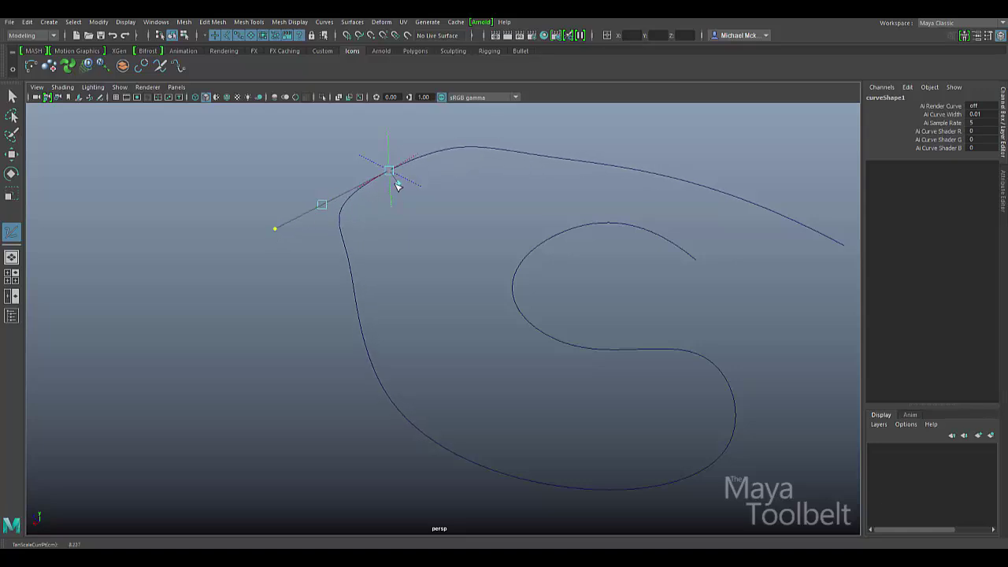
left_click_drag(398, 185, 786, 285)
middle_click_drag(762, 275, 587, 357, "alt")
left_click_drag(410, 139, 699, 280)
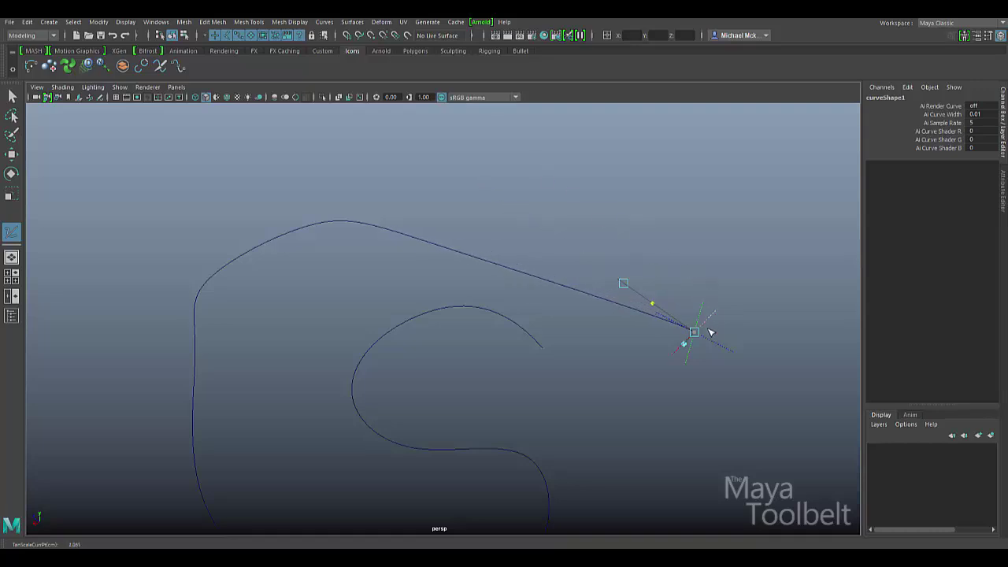
left_click_drag(684, 345, 504, 230)
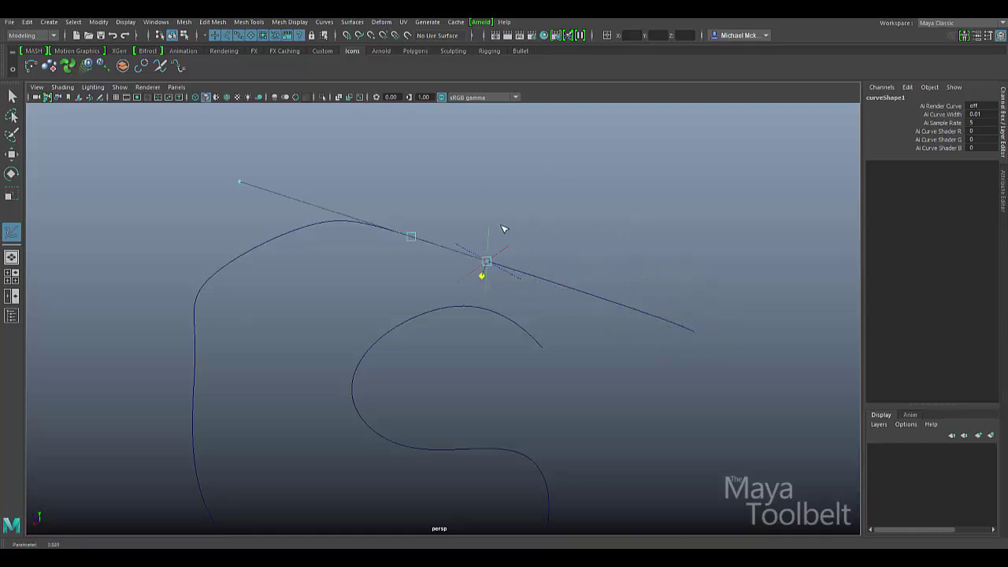
left_click_drag(241, 186, 440, 248)
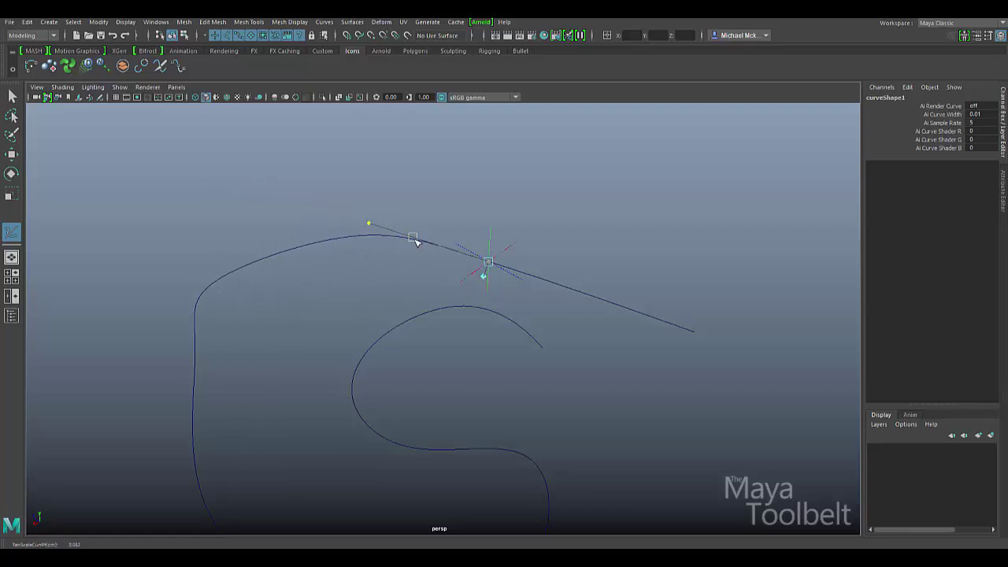
Reselect curve1, shift the edit point right, and swing its tangent to reshape the peak.
left_click(439, 276)
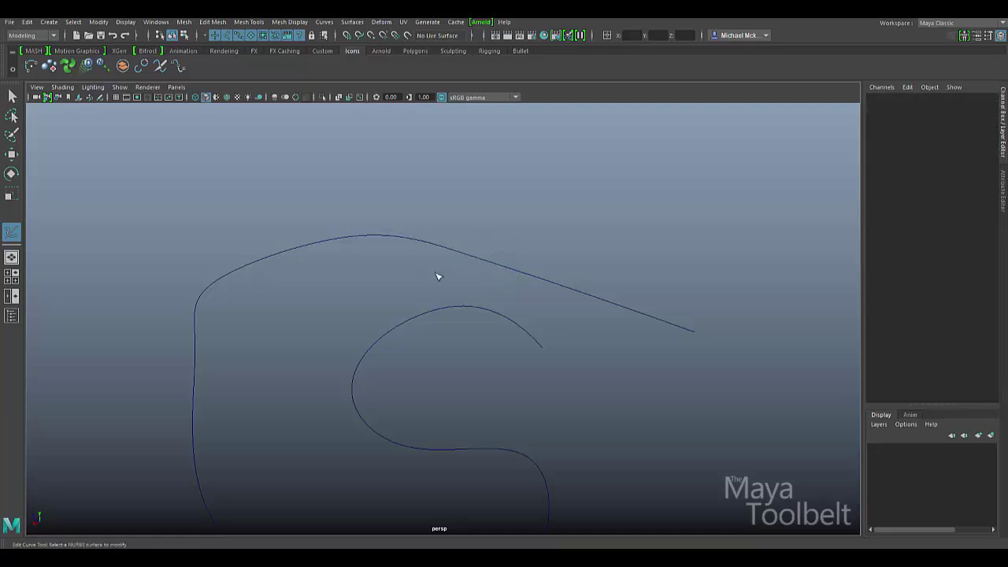
left_click(479, 259)
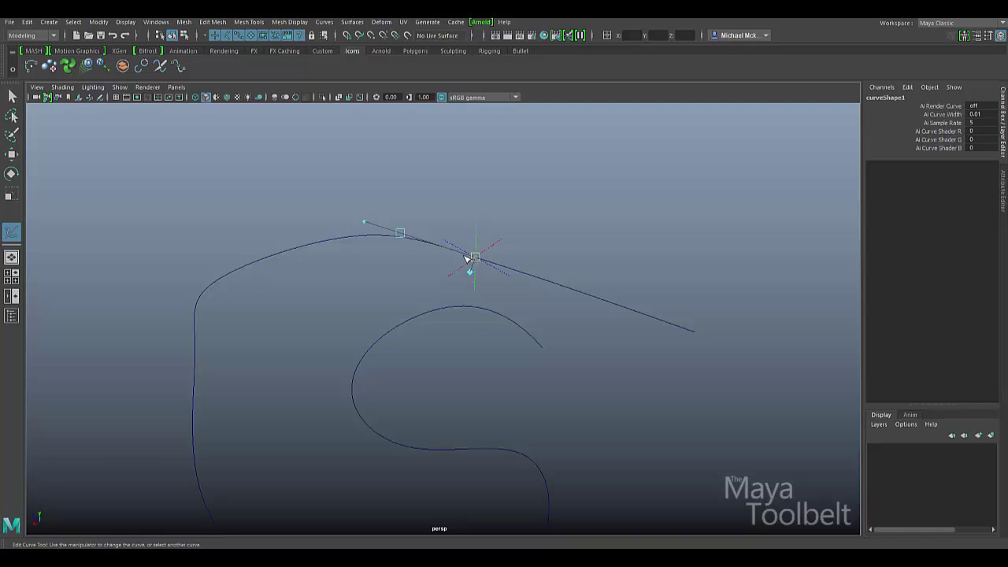
mouse_move(479, 259)
left_mouse_down()
mouse_move(569, 207)
mouse_move(492, 272)
mouse_move(481, 264)
left_mouse_up()
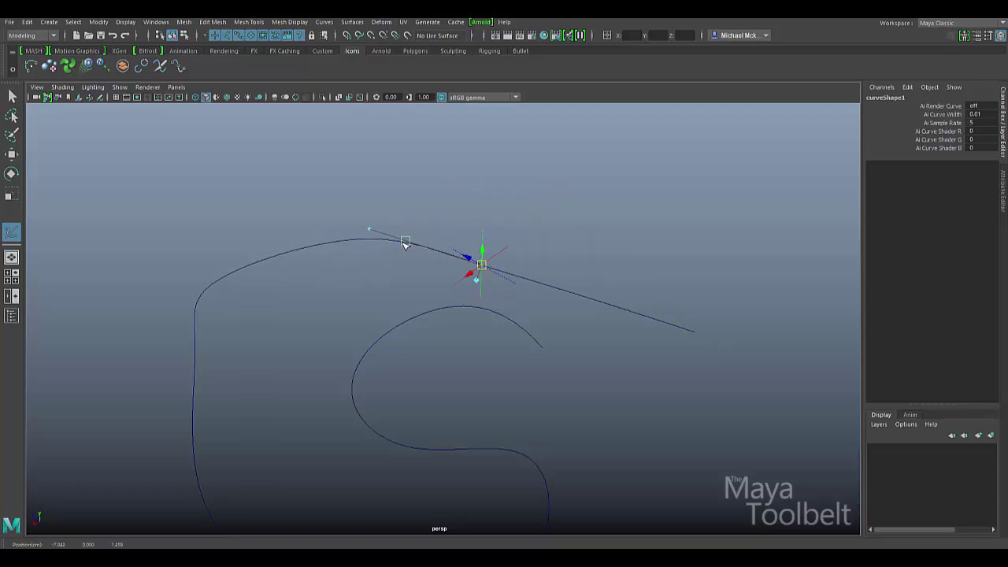
left_click_drag(406, 242, 407, 263)
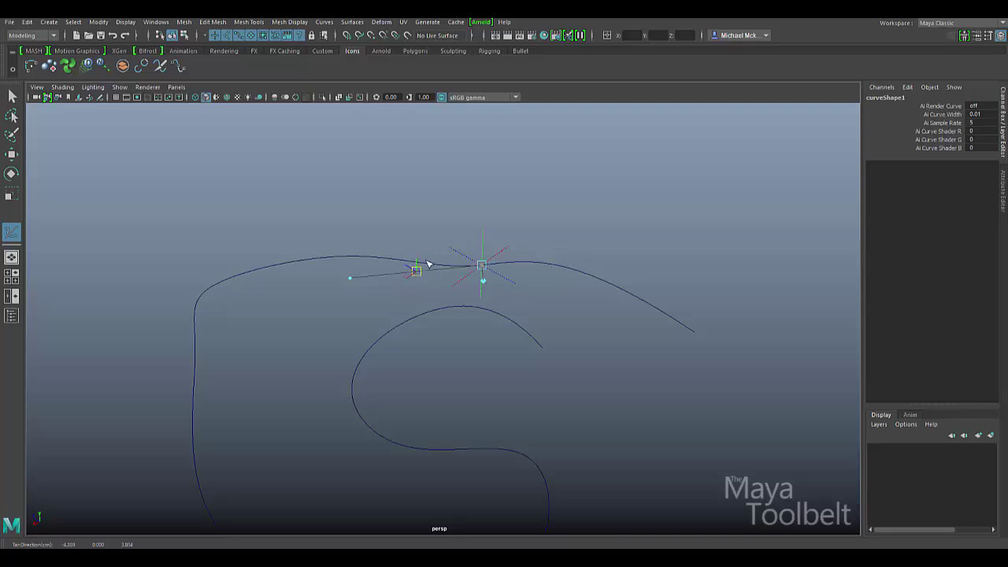
left_click_drag(428, 264, 454, 264)
Bend the curve's start by changing its tangent, orbiting the view between edits.
left_click_drag(380, 293, 452, 272, "alt")
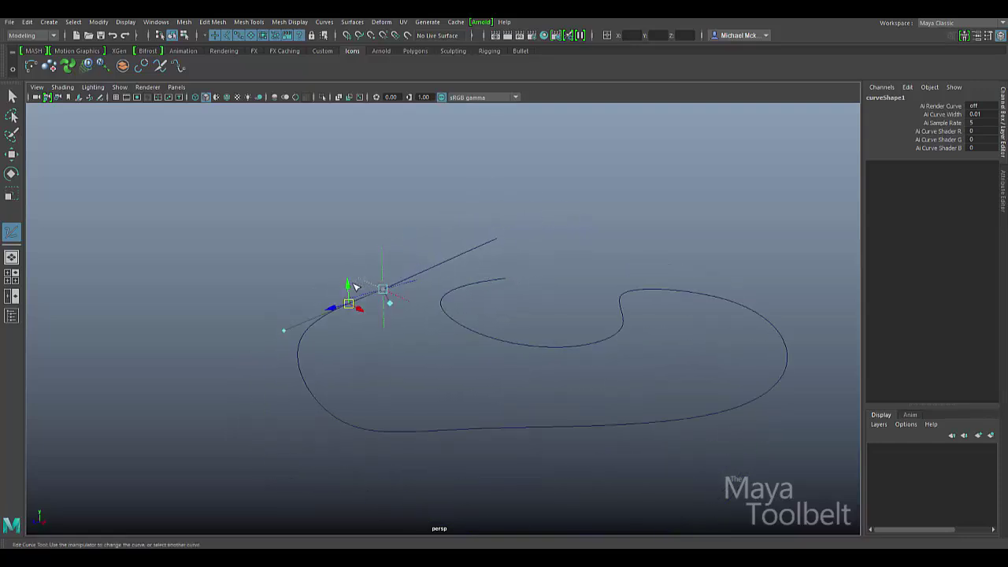
left_click_drag(352, 290, 359, 352)
left_click_drag(450, 355, 386, 301, "alt")
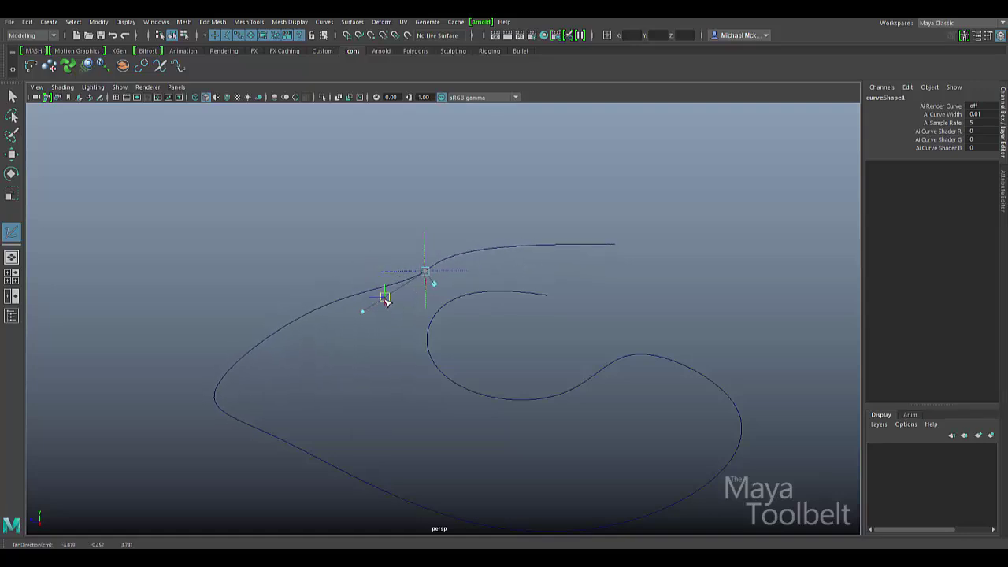
left_click_drag(417, 333, 454, 277, "alt")
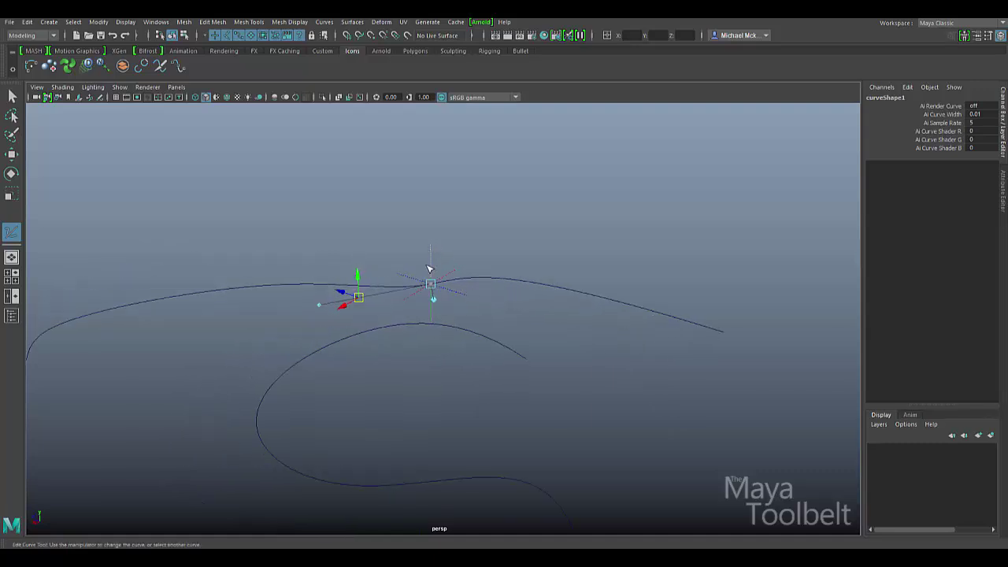
Try several tangent directions at the edit point, undoing one, to soften the top arc's kink.
left_click_drag(490, 304, 516, 284, "alt")
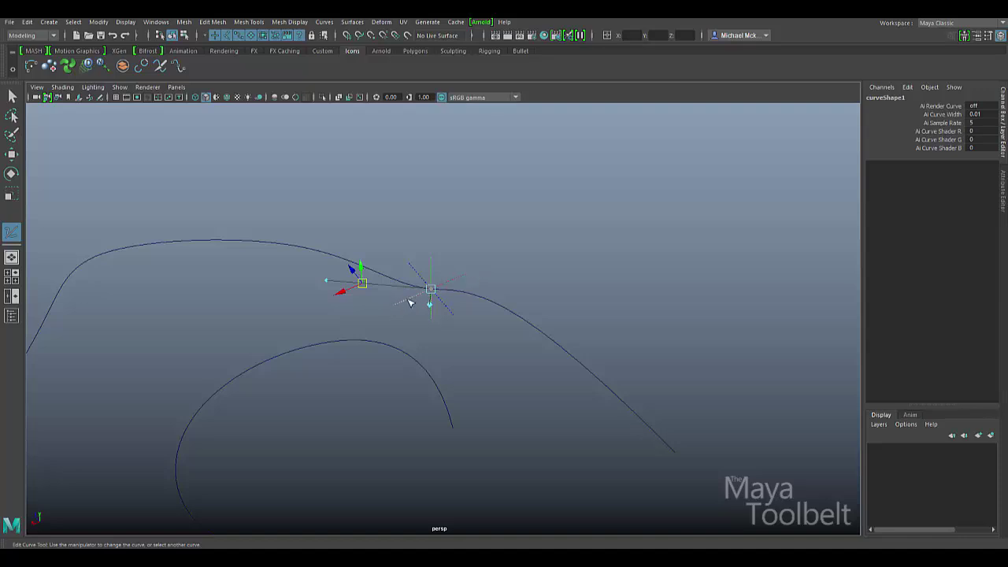
middle_click_drag(410, 303, 409, 303)
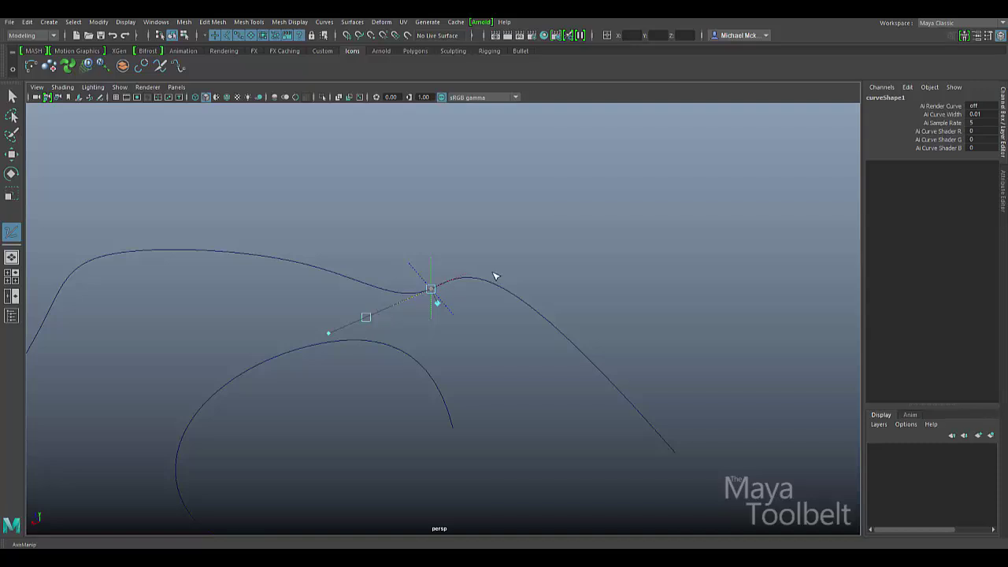
left_click_drag(437, 331, 513, 324, "alt")
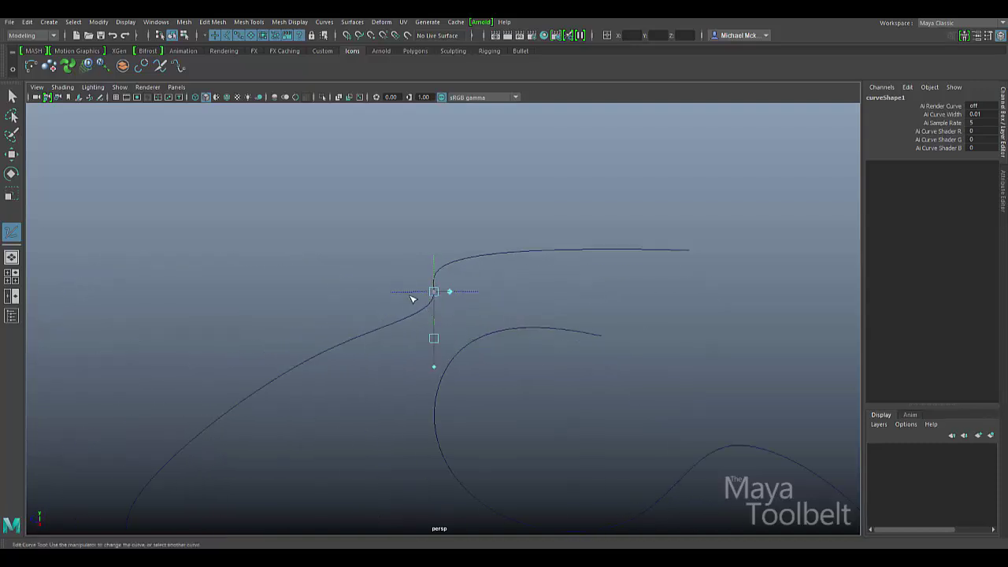
middle_click_drag(512, 324, 514, 325)
left_click_drag(516, 325, 475, 280, "alt")
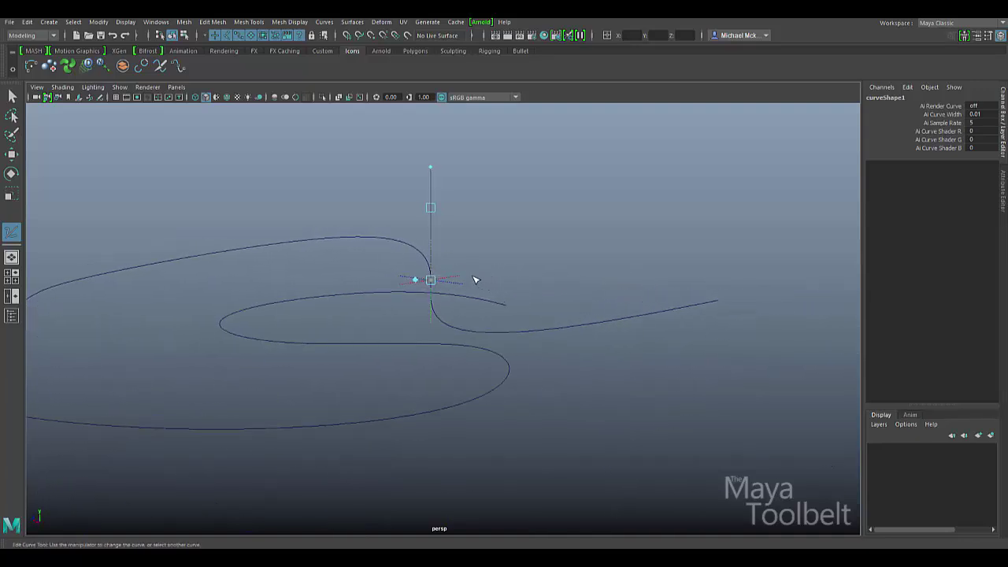
middle_click_drag(433, 315, 437, 318)
left_click_drag(538, 274, 517, 297, "alt")
left_click_drag(419, 304, 506, 320, "alt")
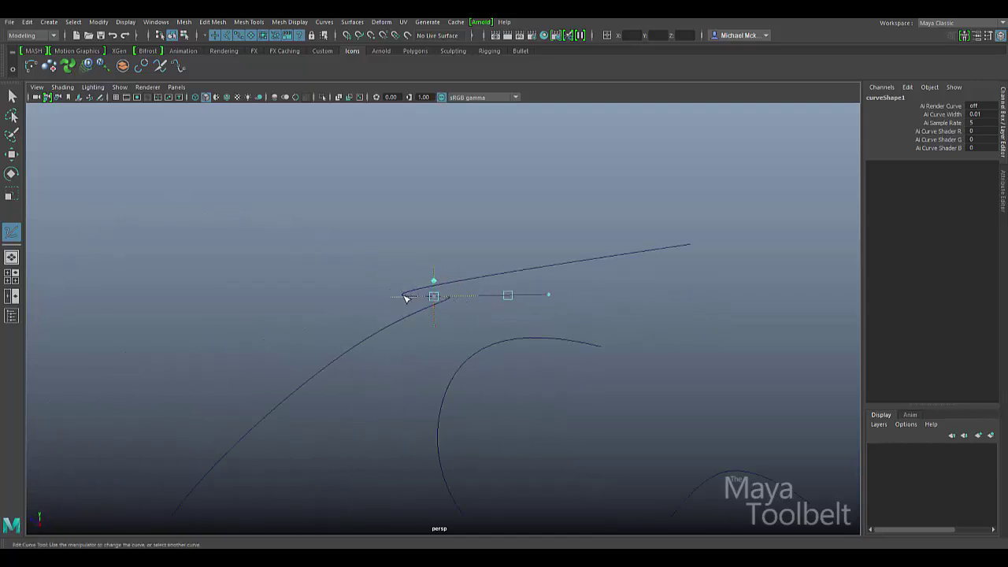
left_click_drag(403, 298, 424, 305)
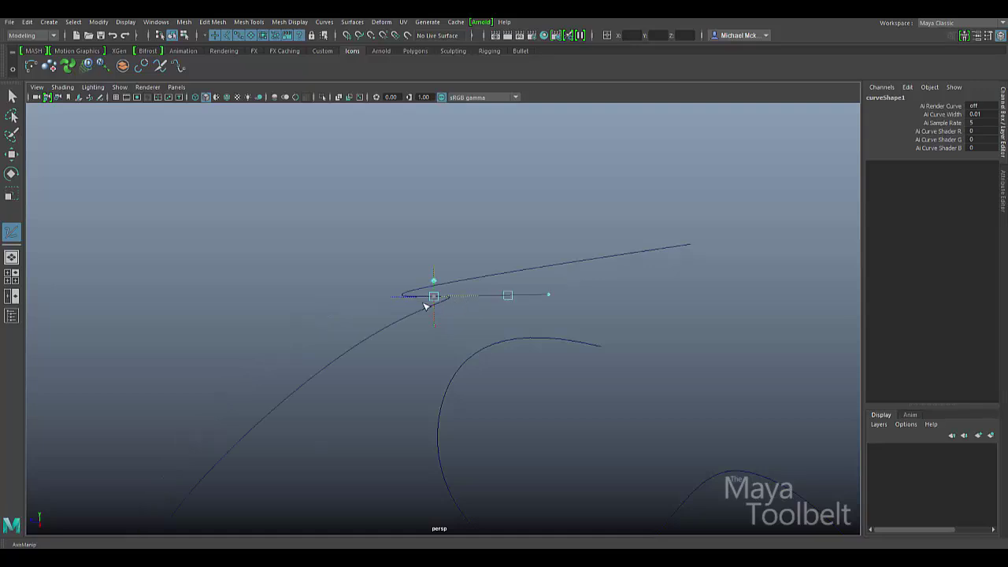
key("ctrl+z")
left_click_drag(514, 321, 397, 289, "alt")
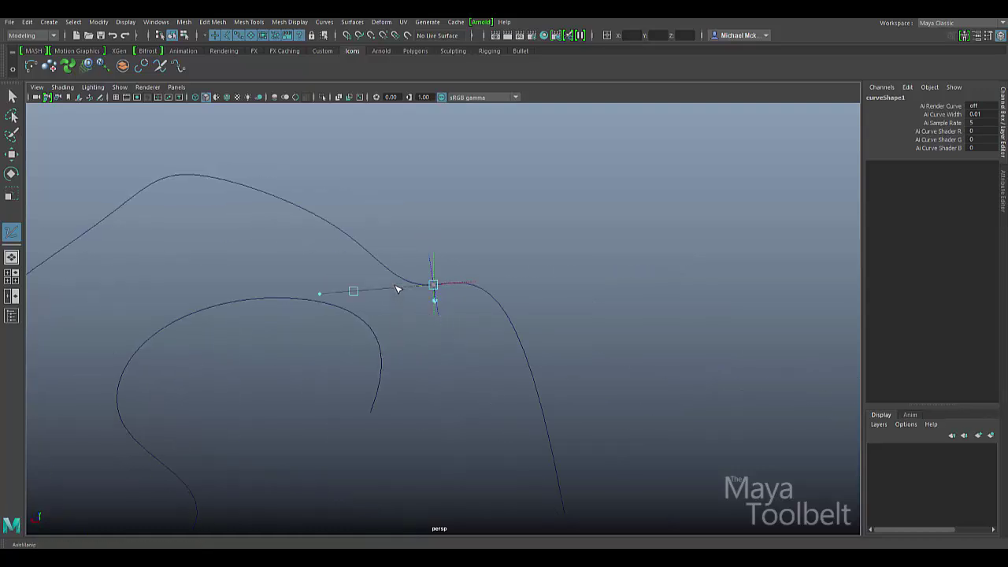
mouse_move(423, 323)
left_mouse_down("alt")
mouse_move(386, 331)
mouse_move(475, 318)
mouse_move(464, 315)
mouse_move(478, 331)
mouse_move(553, 339)
mouse_move(604, 323)
mouse_move(509, 349)
mouse_move(515, 358)
mouse_move(562, 346)
mouse_move(408, 322)
mouse_move(495, 347)
mouse_move(386, 347)
mouse_move(400, 319)
mouse_move(420, 317)
mouse_move(419, 327)
left_mouse_up("alt")
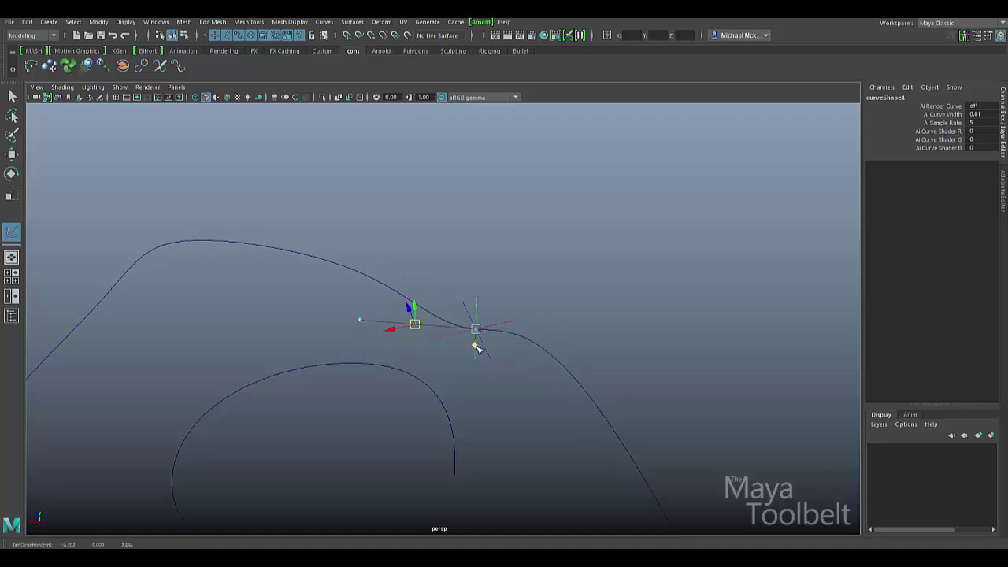
Slide the edit point along curve1 down to its lower stretch.
left_click_drag(478, 349, 215, 266)
middle_click_drag(214, 266, 633, 255, "alt")
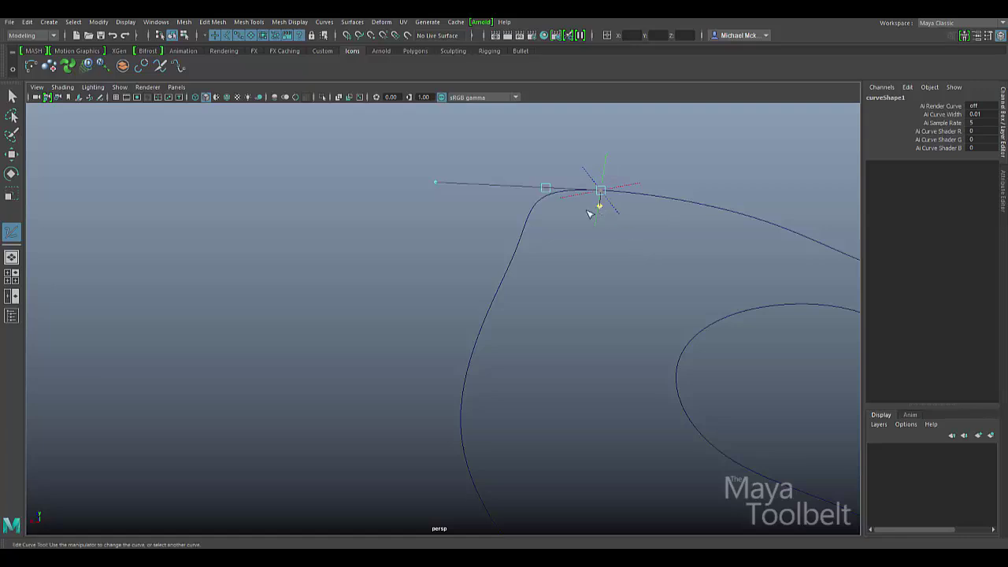
left_click_drag(589, 213, 497, 312)
middle_click_drag(498, 312, 363, 401, "alt")
left_click_drag(569, 302, 572, 324)
Drag the tangent there to form a long, smooth lower edge into the inner hook.
left_click_drag(315, 282, 414, 257)
left_click_drag(533, 276, 504, 339, "alt")
left_click_drag(659, 344, 569, 329, "alt")
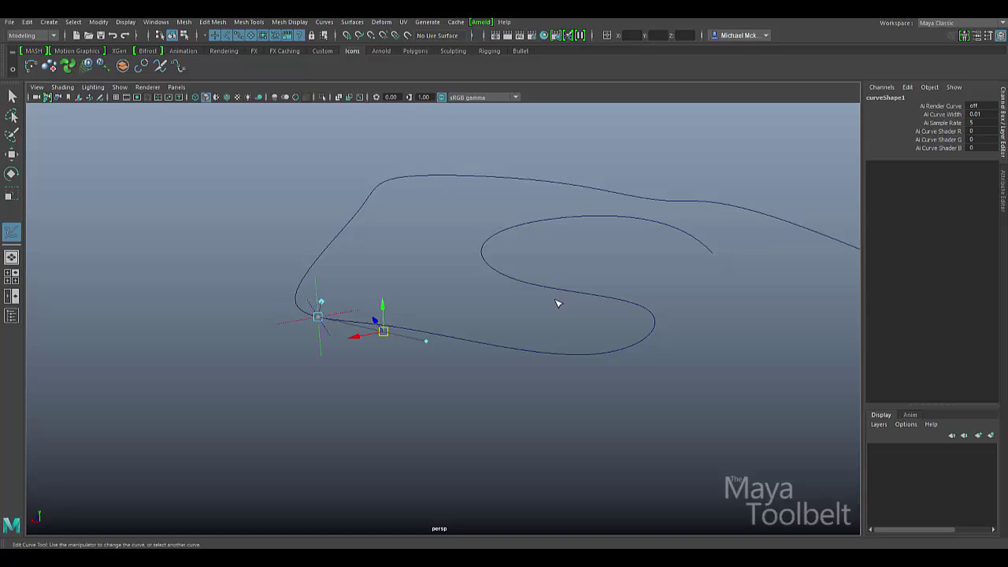
left_click_drag(558, 295, 657, 292, "alt")
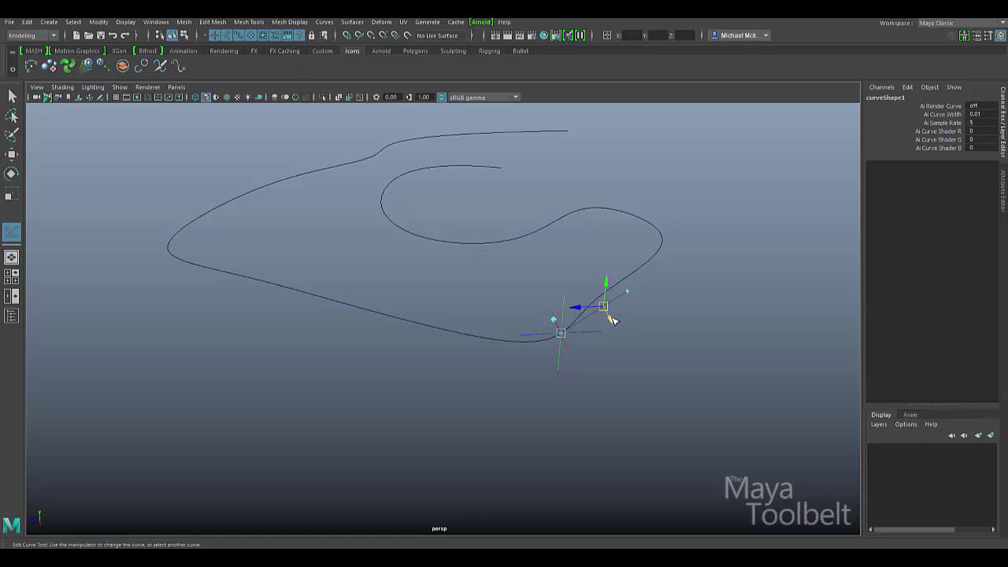
left_click_drag(613, 320, 380, 325)
left_click_drag(596, 321, 457, 282, "alt")
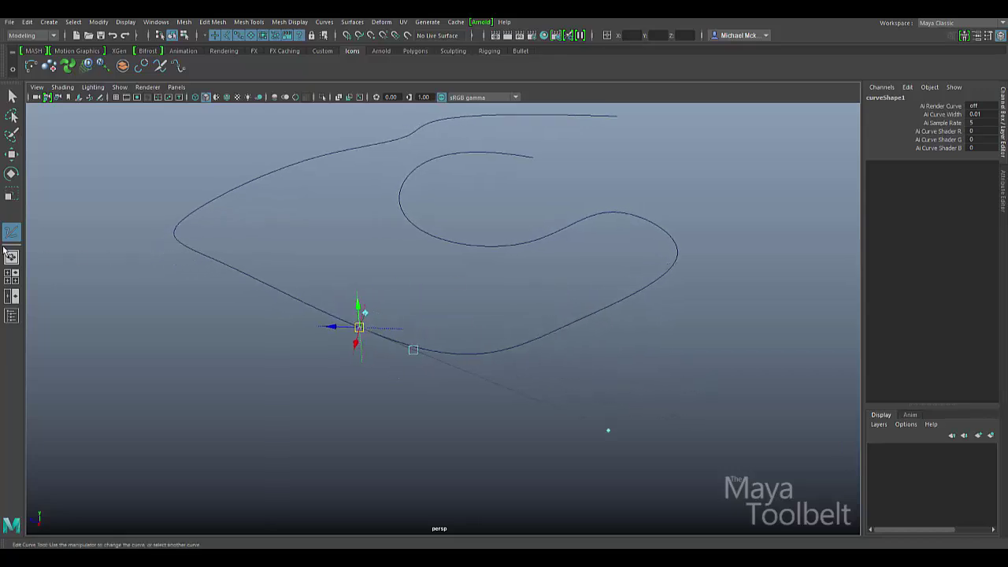
Raise the Edit Curve Tool's Tangent manip. size to about 4.58 in Tool Settings.
double_click(12, 233)
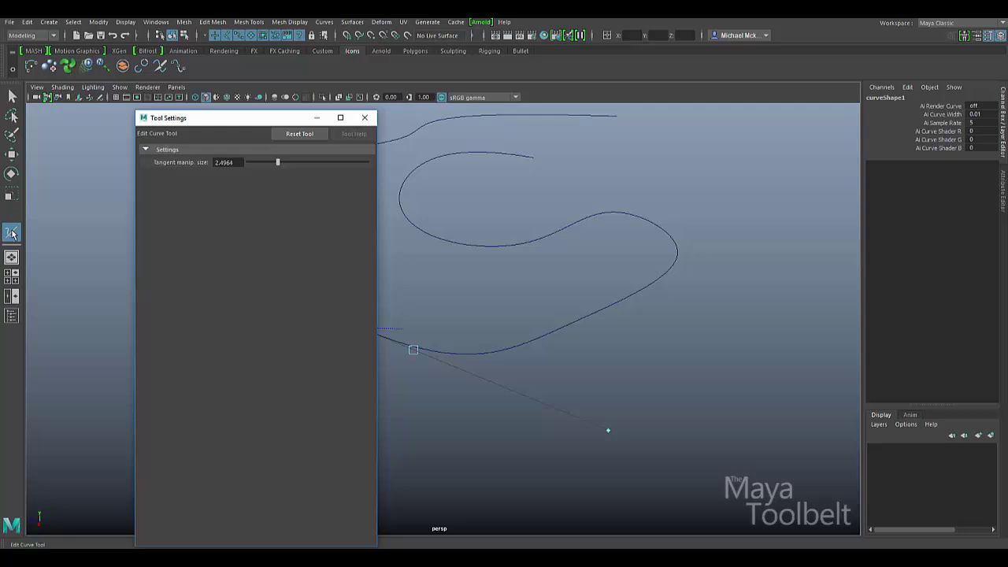
left_click_drag(192, 122, 106, 129)
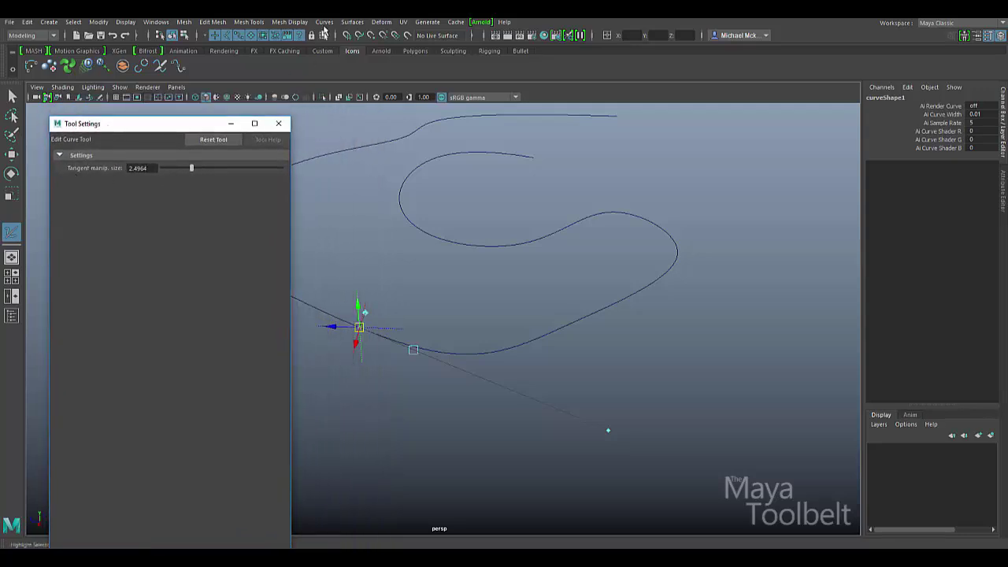
left_click(324, 22)
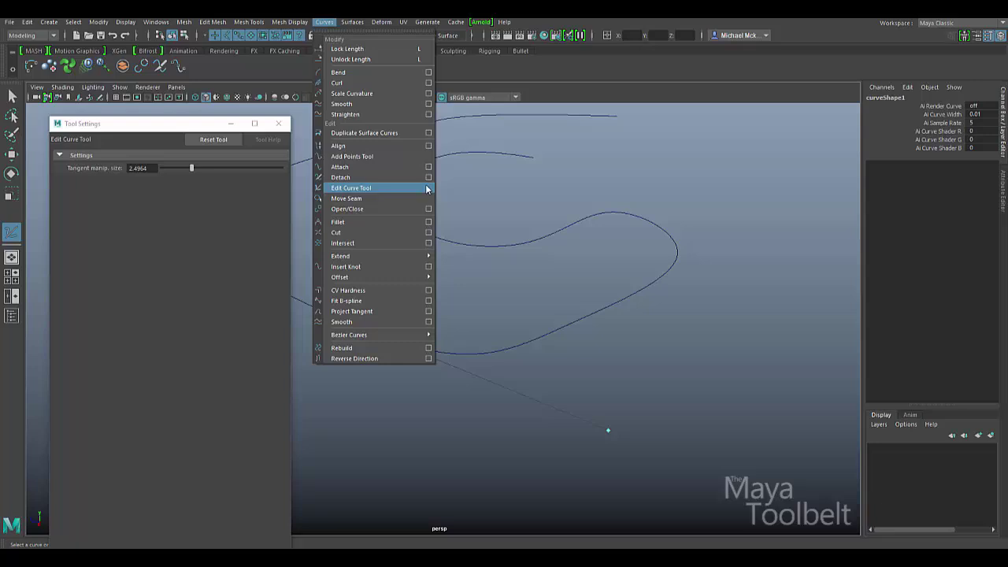
left_click(201, 124)
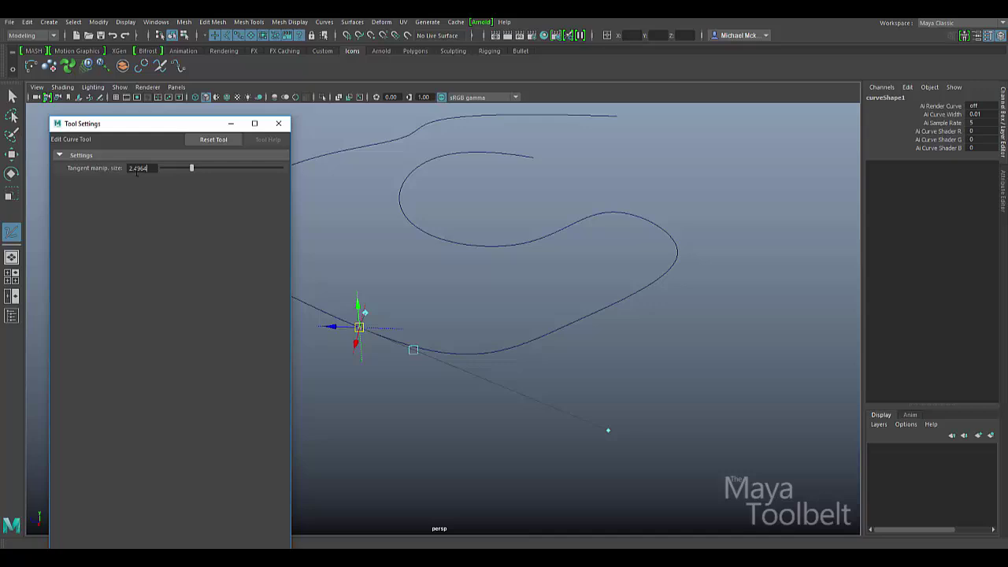
left_click(213, 140)
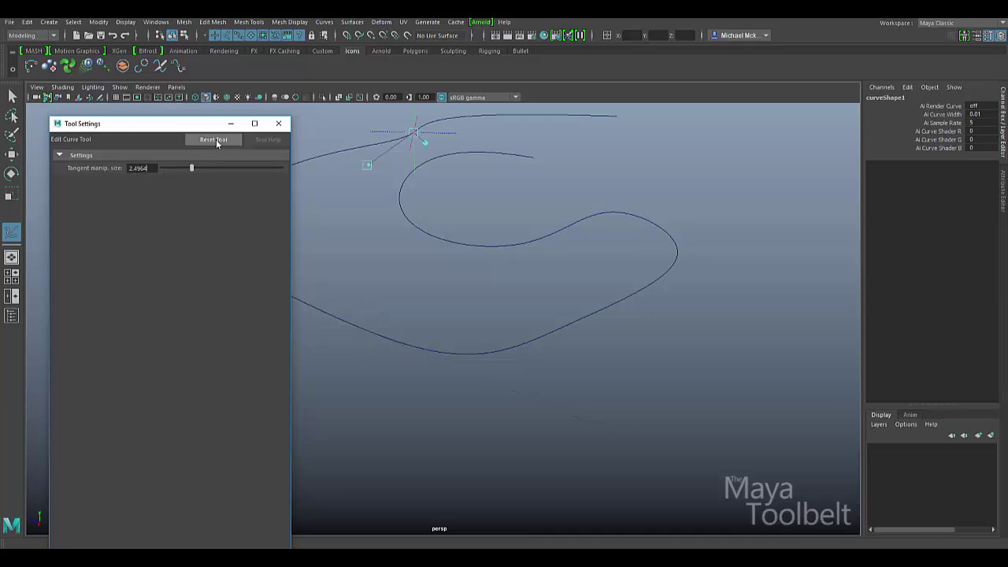
left_click_drag(192, 168, 217, 181)
Reshape the upper curve with the lengthened tangent handle.
left_click_drag(469, 196, 547, 235, "alt")
middle_click_drag(598, 274, 422, 254, "alt")
mouse_move(435, 247)
left_mouse_down()
mouse_move(428, 266)
mouse_move(445, 260)
mouse_move(398, 274)
mouse_move(449, 252)
mouse_move(417, 248)
left_mouse_up()
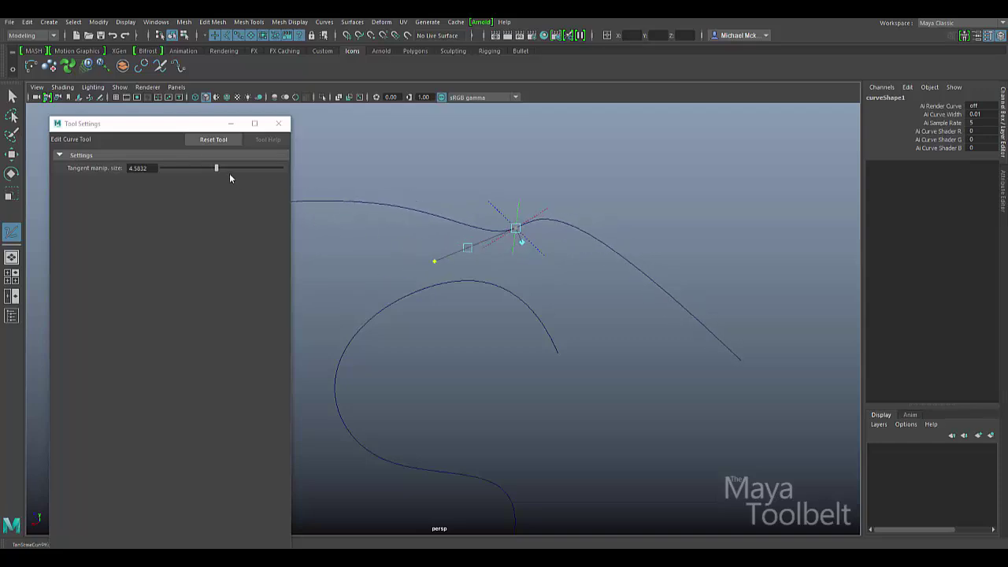
Swing the upper curve's tangent at the edit point while trying manipulator sizes from about 2.3 to 5.2.
mouse_move(216, 167)
left_mouse_down()
mouse_move(189, 168)
mouse_move(234, 168)
left_mouse_up()
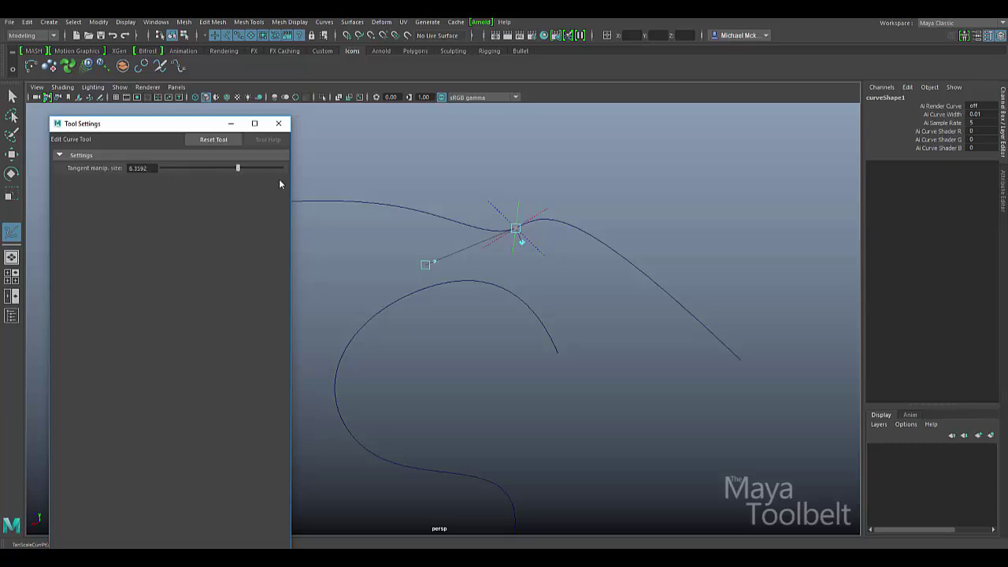
left_click_drag(425, 268, 466, 214)
left_click_drag(237, 167, 194, 169)
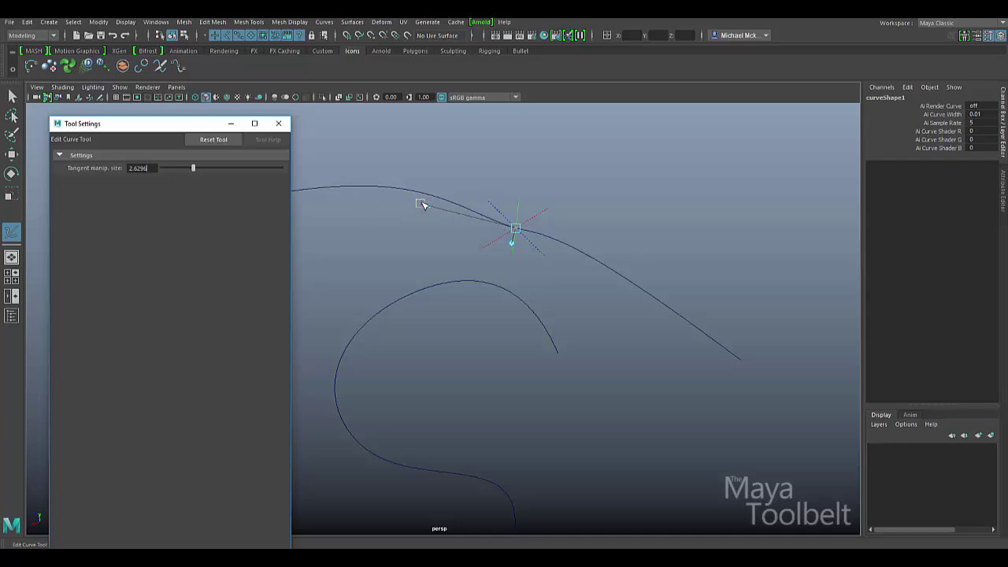
left_click_drag(421, 207, 481, 224)
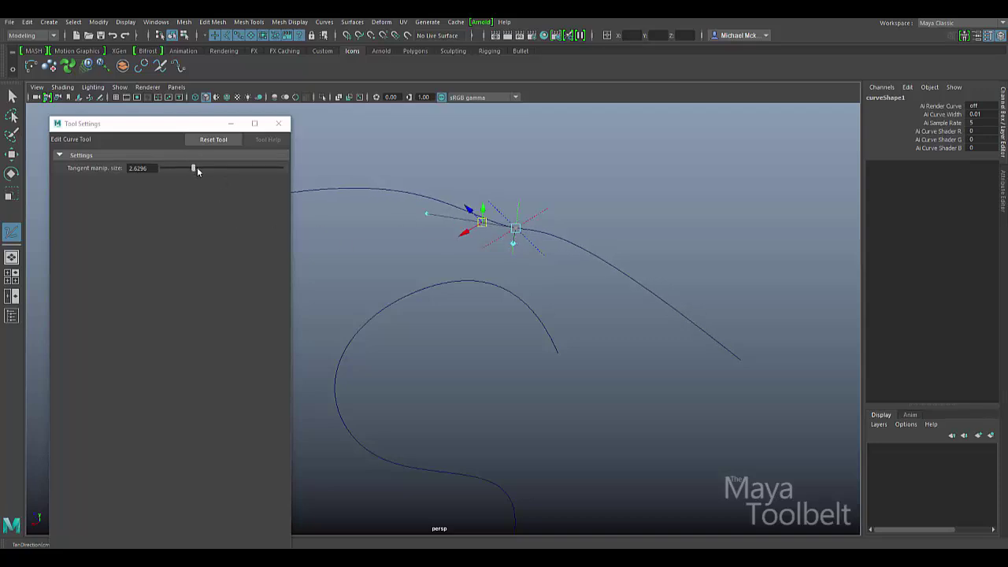
mouse_move(197, 170)
left_mouse_down()
mouse_move(238, 174)
mouse_move(185, 170)
left_mouse_up()
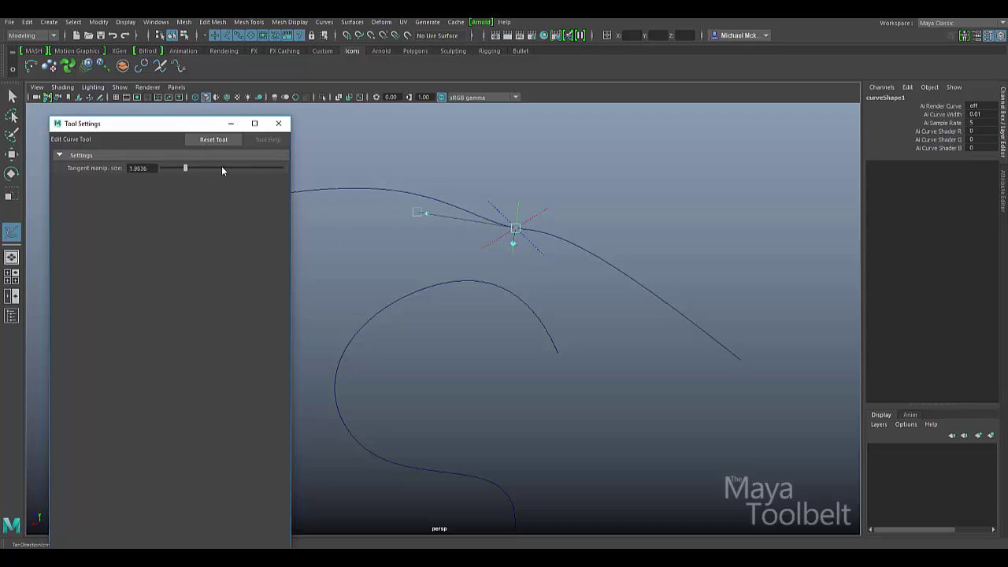
mouse_move(416, 216)
left_mouse_down()
mouse_move(473, 220)
mouse_move(421, 208)
left_mouse_up()
left_click(178, 168)
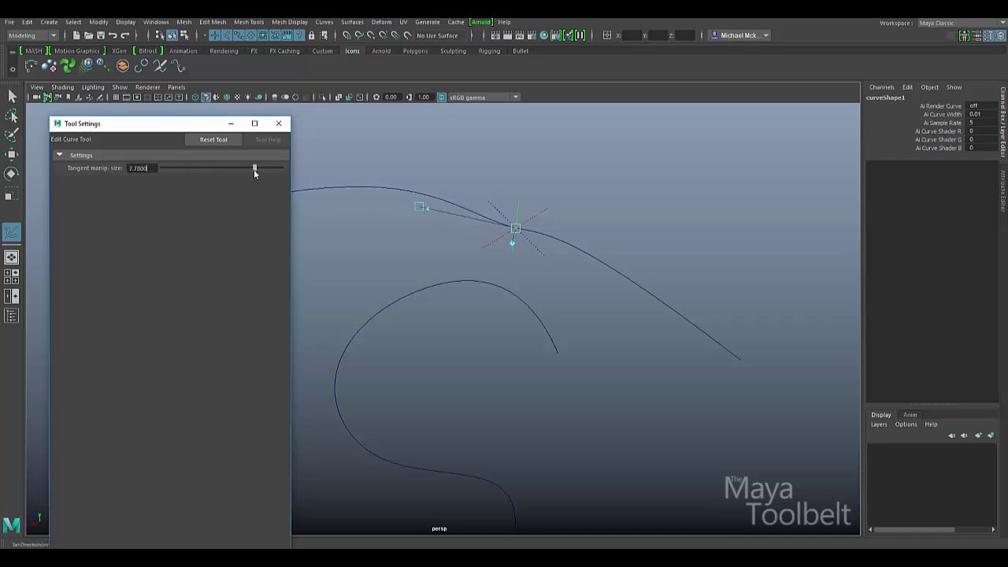
left_click(422, 209)
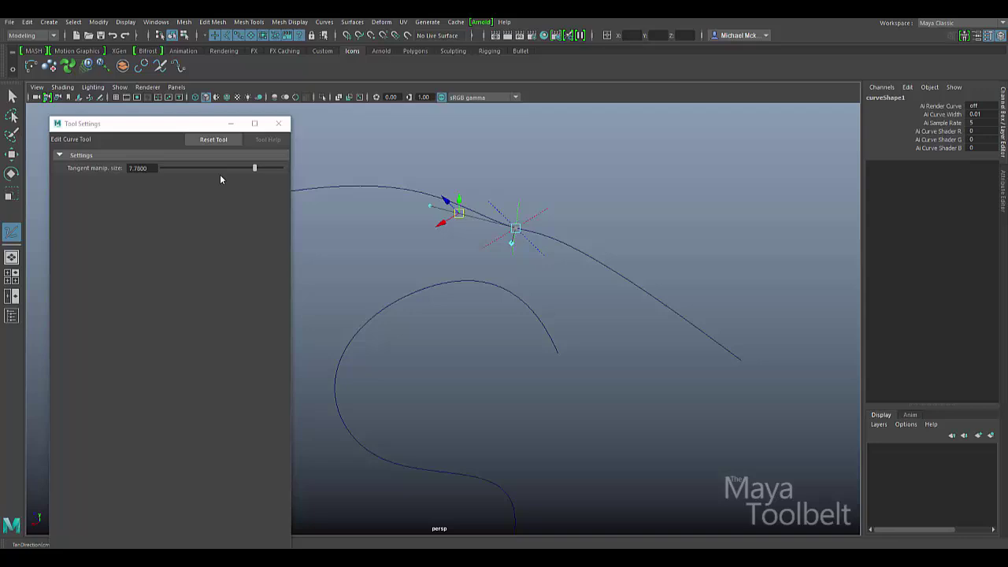
left_click_drag(217, 169, 197, 169)
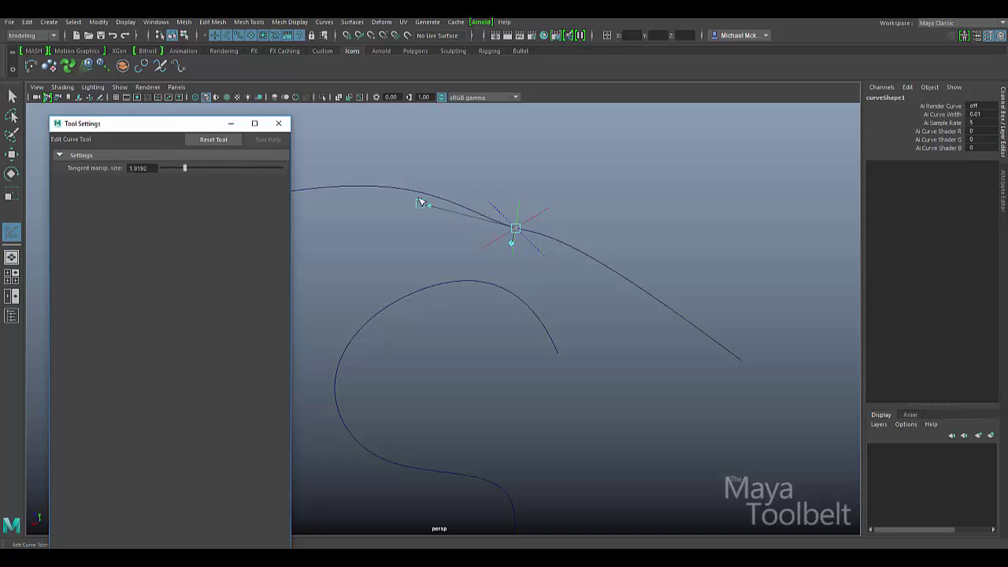
left_click_drag(421, 204, 475, 219)
Swing the tangent again to finish the curve's shape, leaving the tangent manipulator size at 3.5176.
left_click(182, 170)
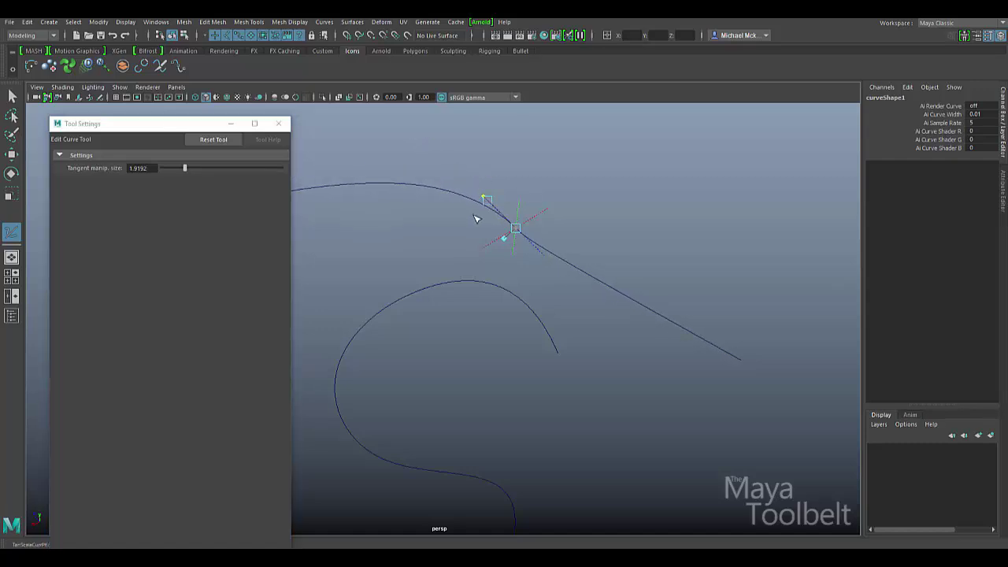
left_click_drag(213, 167, 255, 168)
left_click_drag(489, 200, 396, 199)
left_click(196, 168)
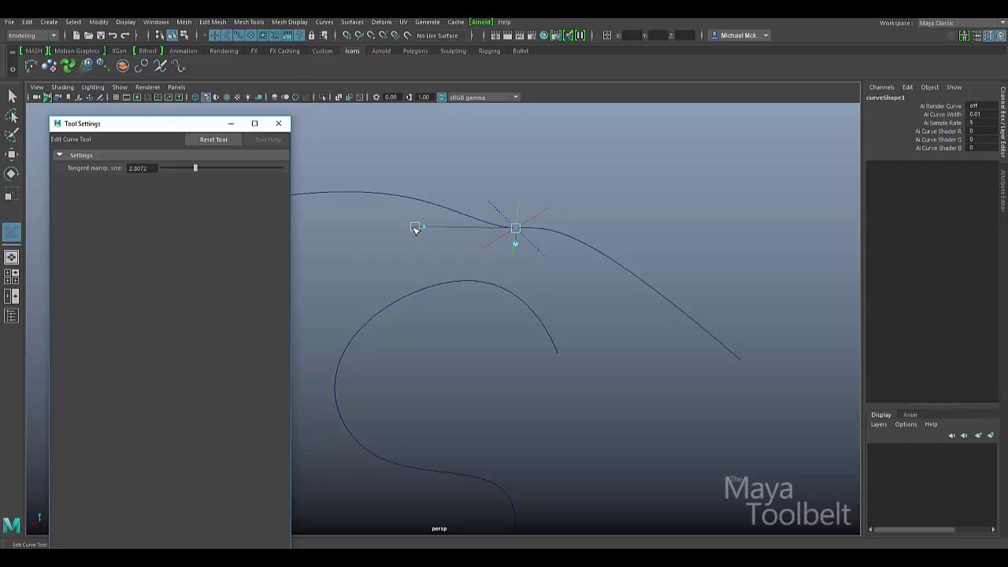
left_click_drag(416, 228, 477, 214)
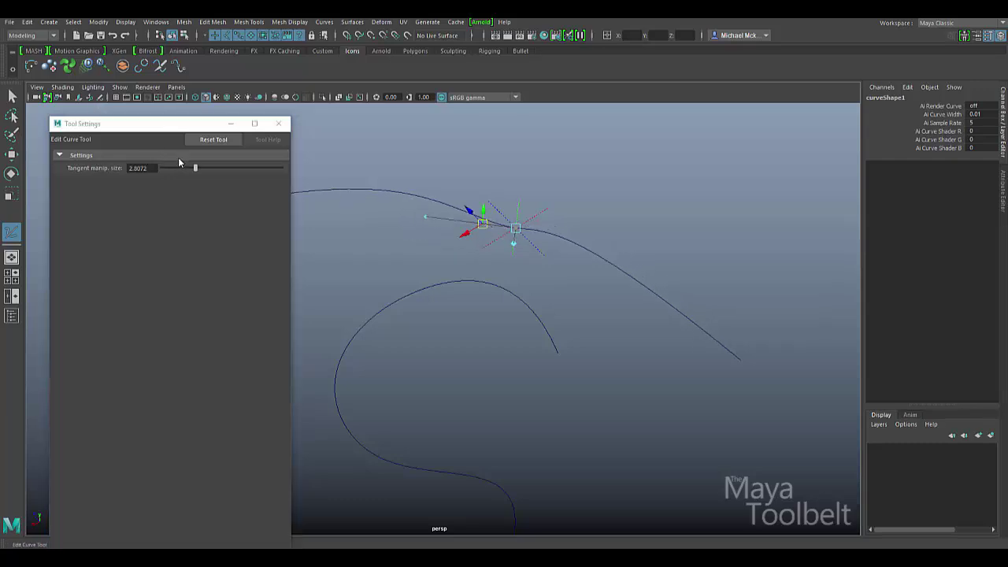
left_click(229, 168)
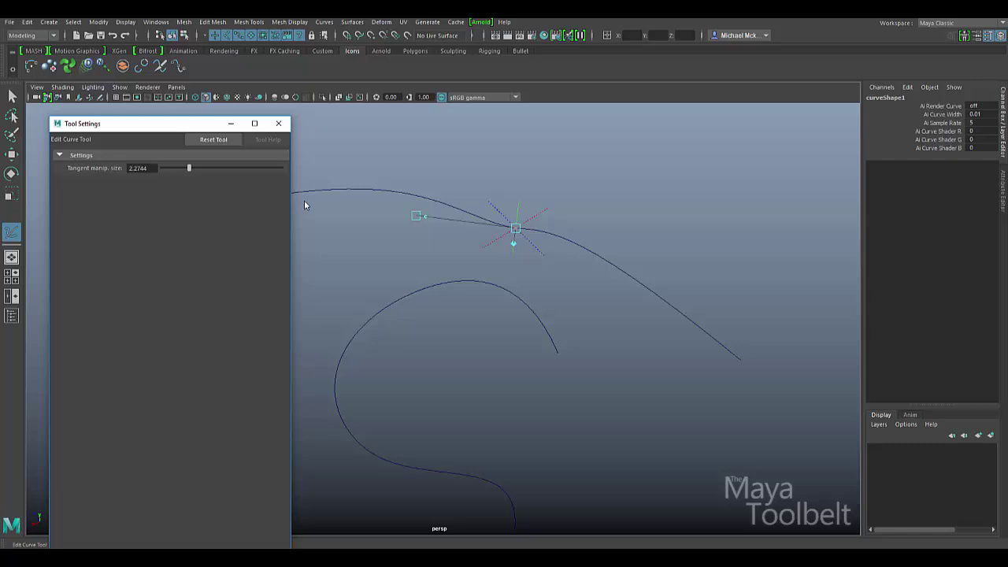
left_click_drag(429, 238, 441, 284, "alt")
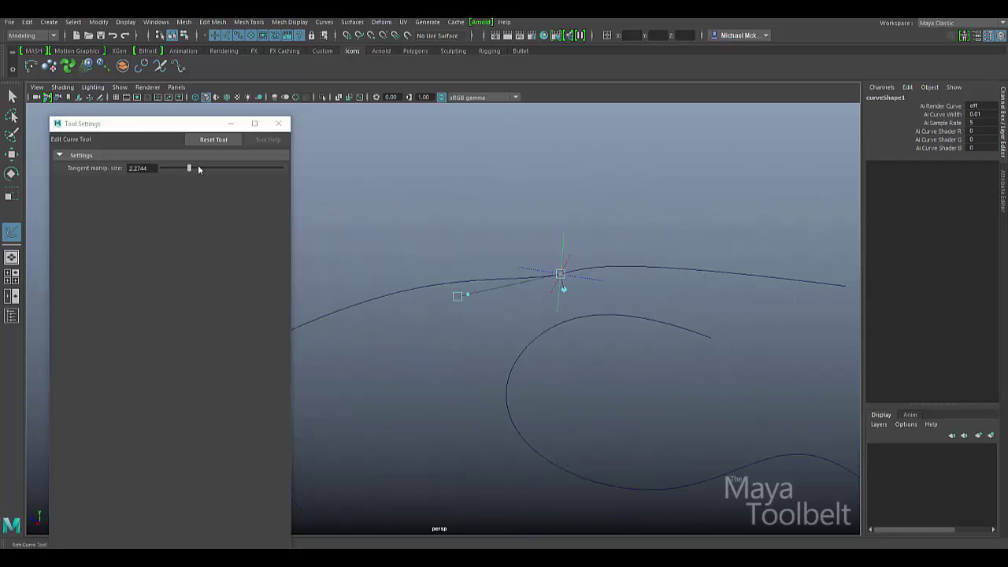
left_click_drag(198, 168, 204, 172)
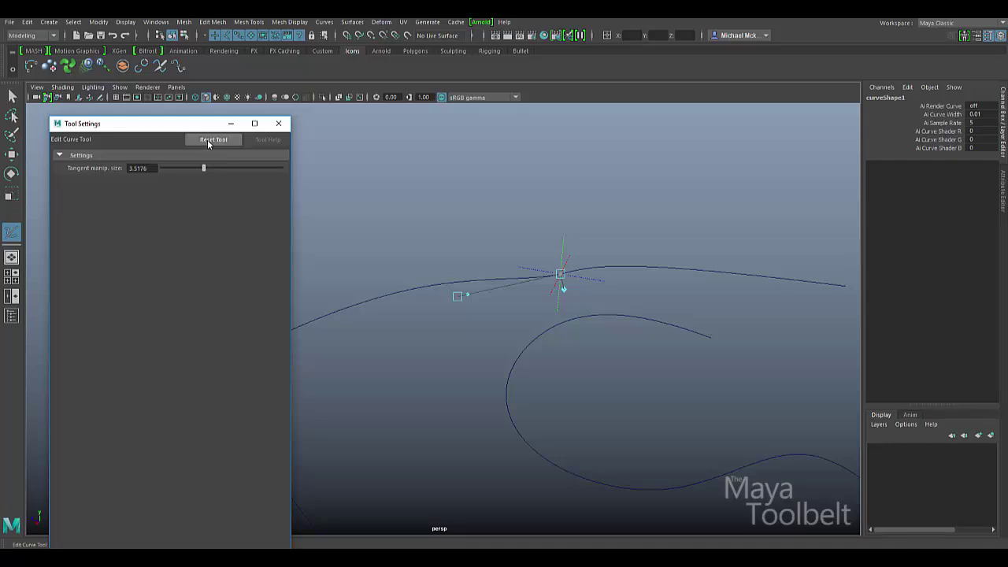
left_click_drag(499, 292, 441, 236, "alt")
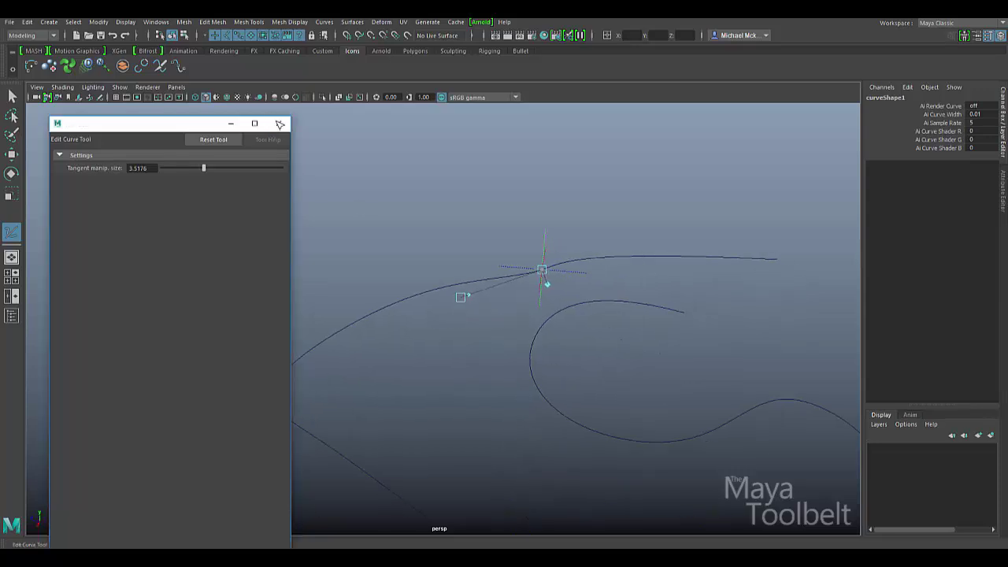
Close Tool Settings and delete the edited curve.
left_click(276, 123)
mouse_move(538, 181)
left_mouse_down("alt")
mouse_move(439, 192)
mouse_move(597, 194)
mouse_move(635, 180)
mouse_move(544, 189)
mouse_move(468, 171)
mouse_move(475, 193)
mouse_move(462, 232)
mouse_move(577, 238)
mouse_move(425, 241)
left_mouse_up("alt")
key("w")
left_click(462, 314)
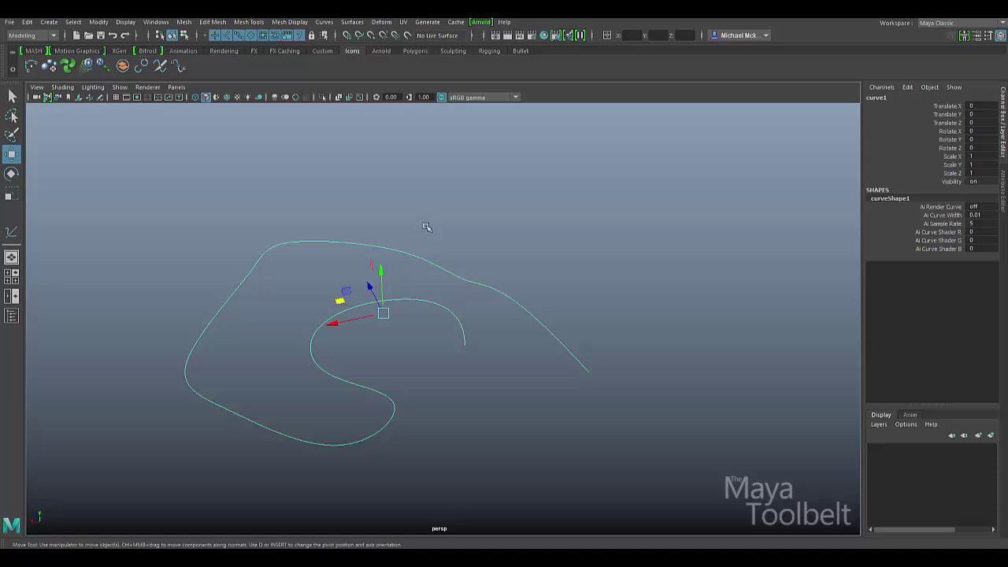
key("Delete")
Create a NURBS cylinder and scale it uniformly to 5.5.
left_click(49, 22)
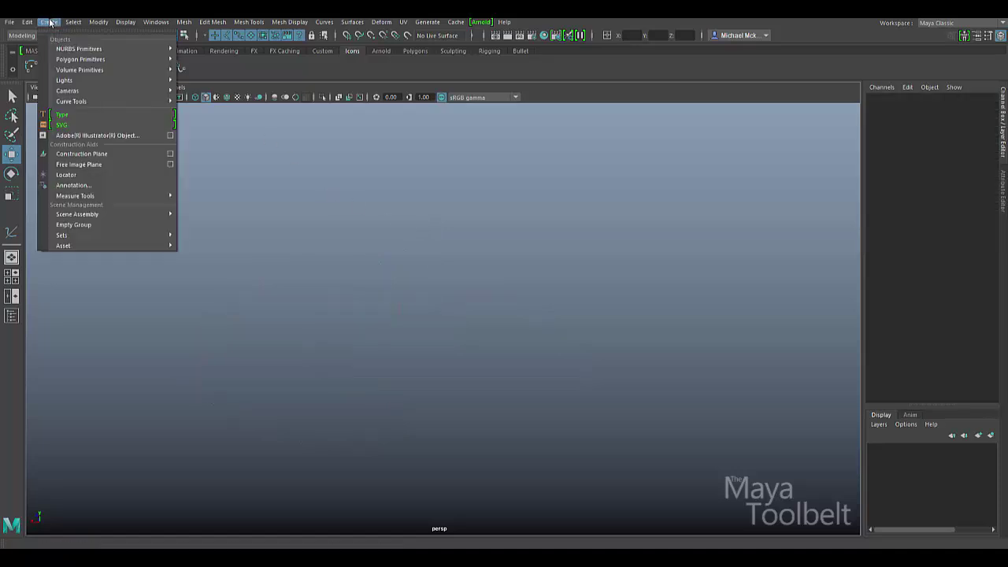
mouse_move(90, 50)
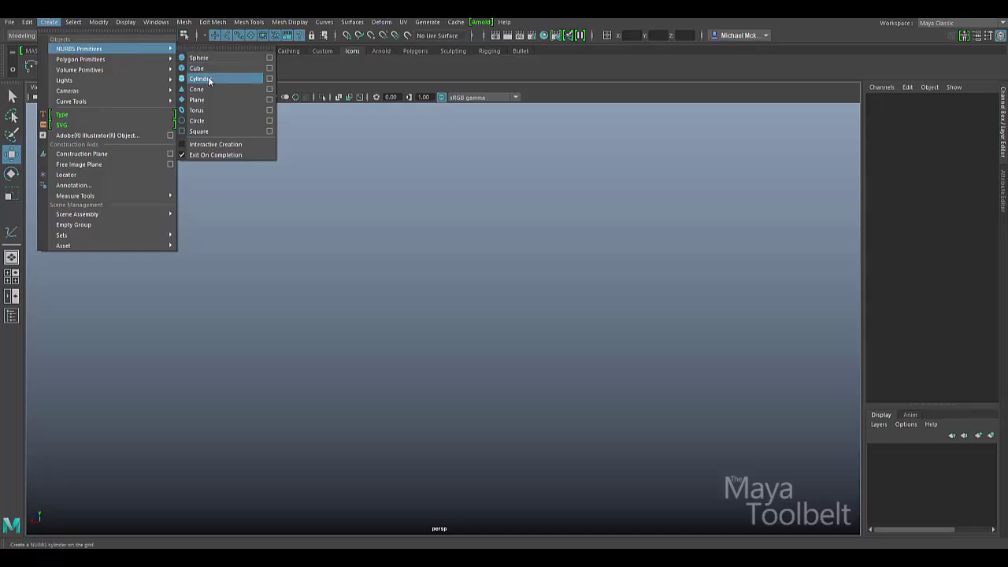
left_click(252, 79)
left_click_drag(427, 315, 432, 320, "alt")
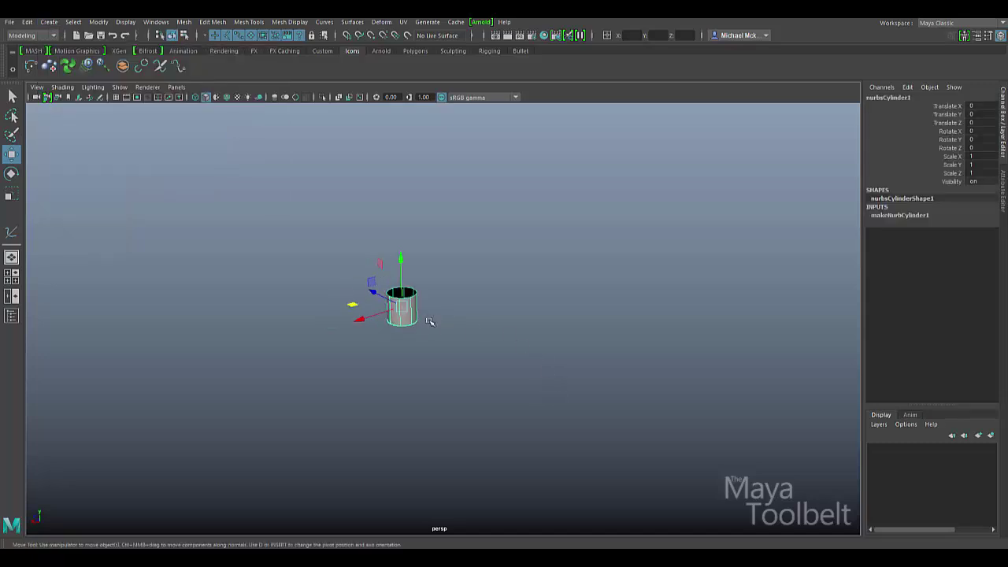
key("r")
middle_click_drag(422, 297, 527, 266)
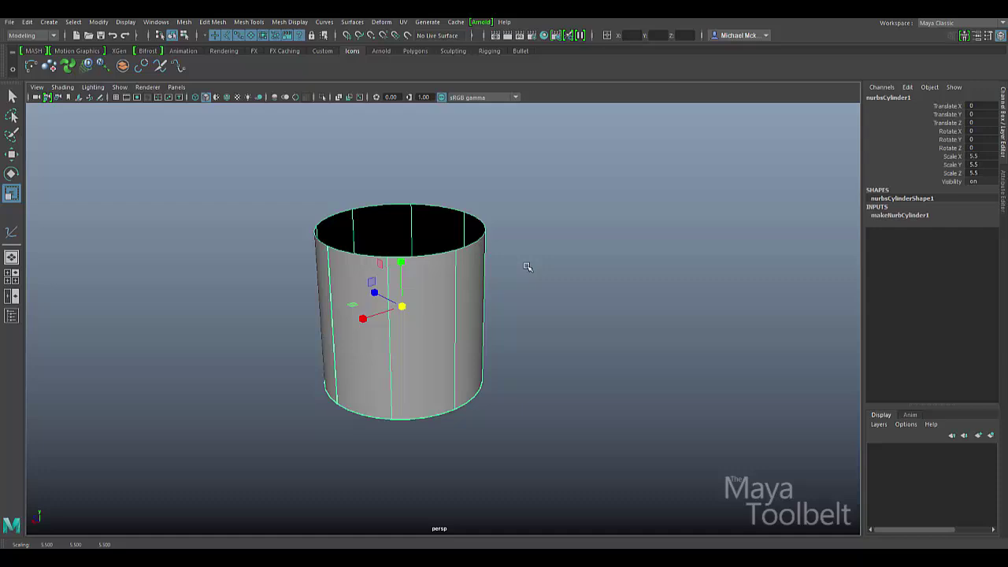
Start the Surface Editing Tool on nurbsCylinder1.
key("w")
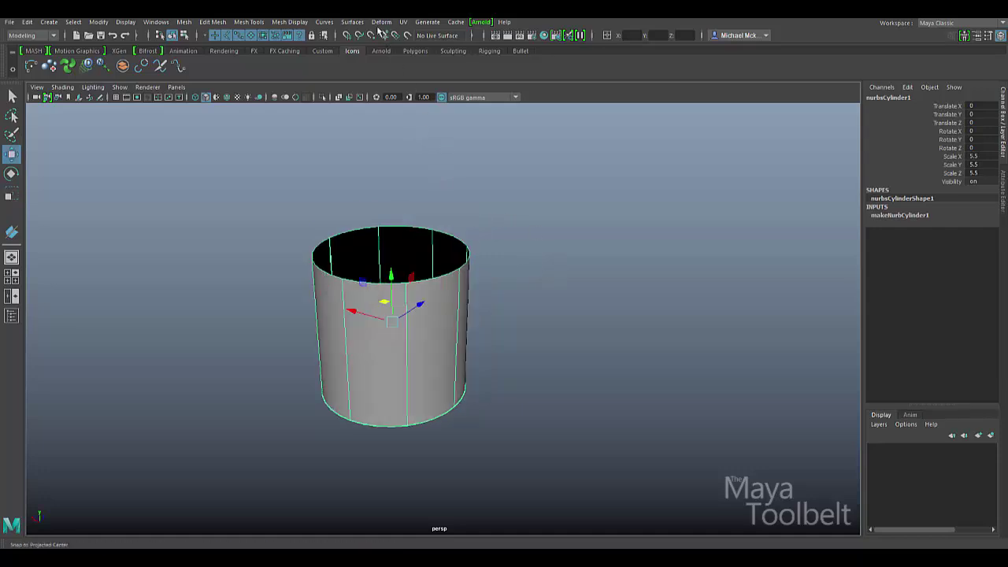
left_click(354, 23)
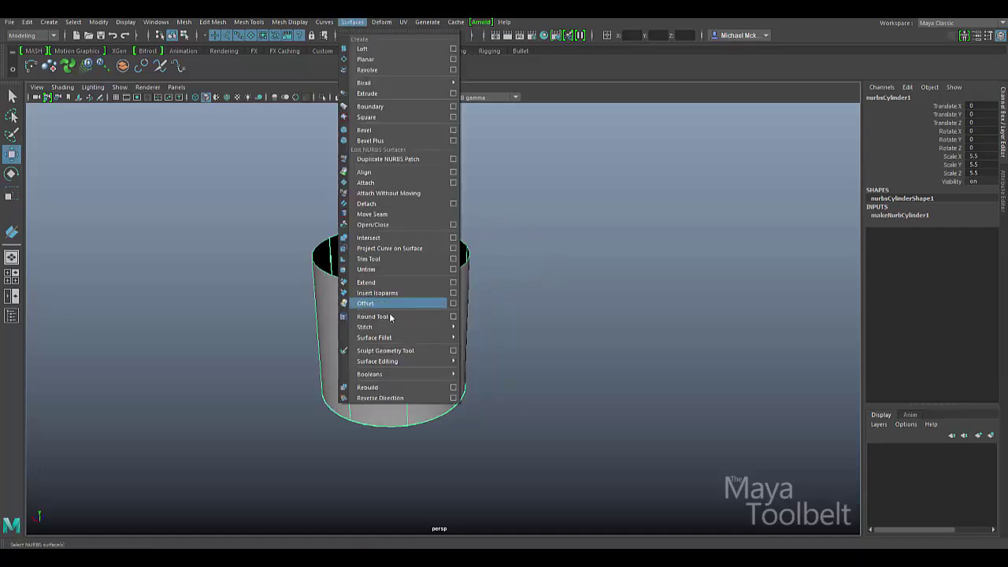
mouse_move(383, 362)
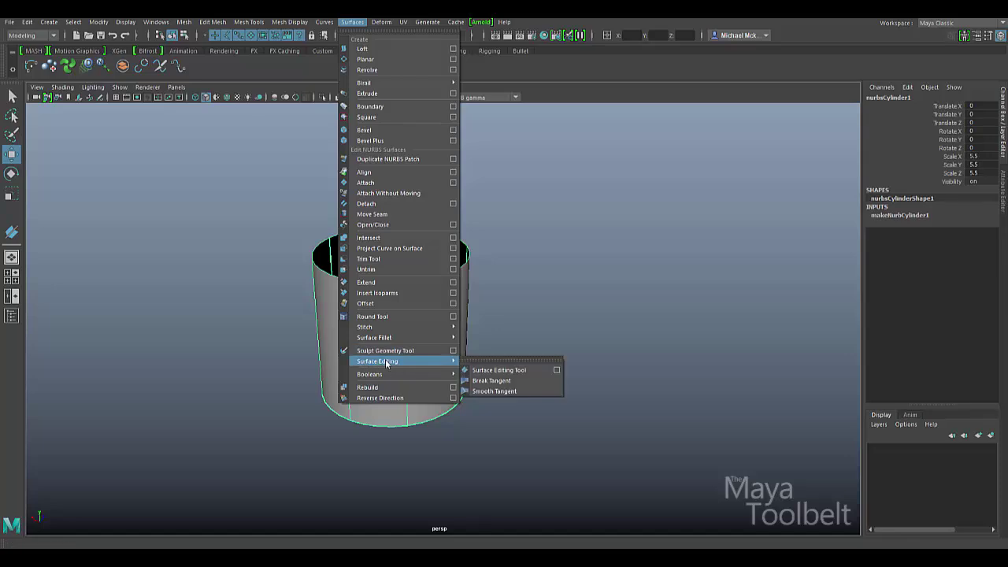
left_click(534, 367)
Drag the surface tangent from a low side view to bend the cylinder wall outward.
left_click_drag(515, 333, 302, 295, "alt")
right_click_drag(301, 295, 603, 299, "alt")
left_click_drag(603, 299, 529, 310, "alt")
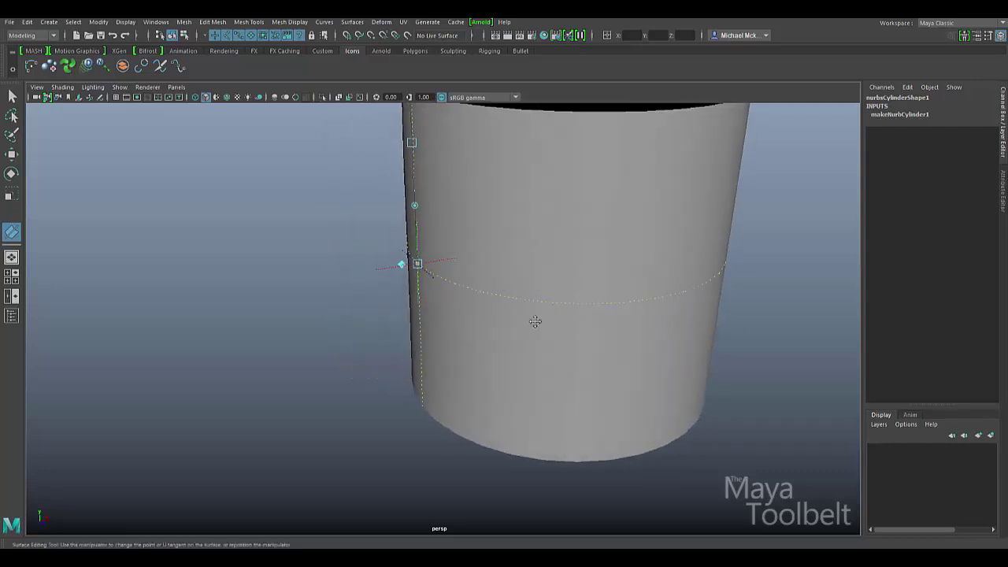
right_click_drag(536, 320, 500, 361, "alt")
left_click_drag(500, 361, 543, 354, "alt")
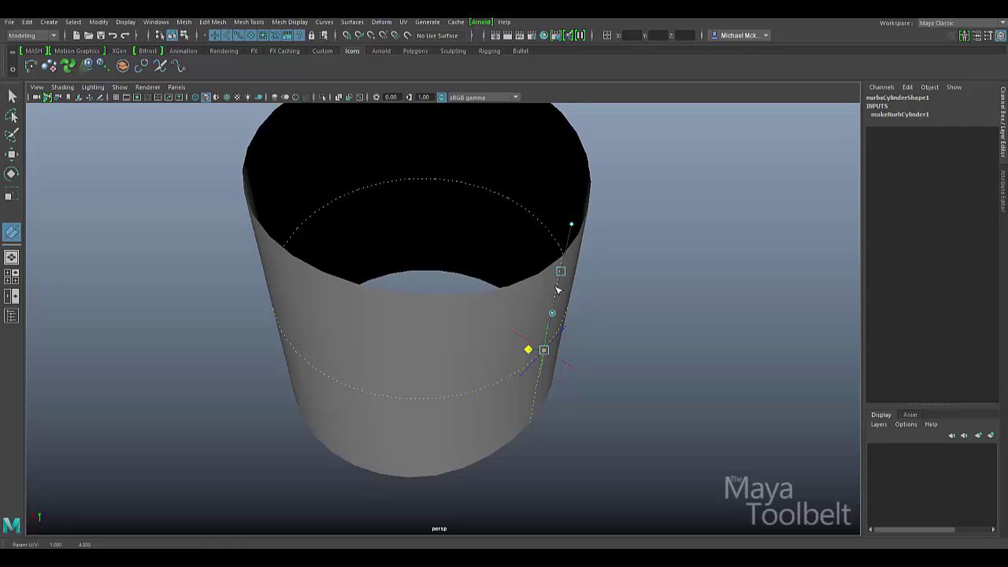
left_click_drag(557, 289, 525, 329, "alt")
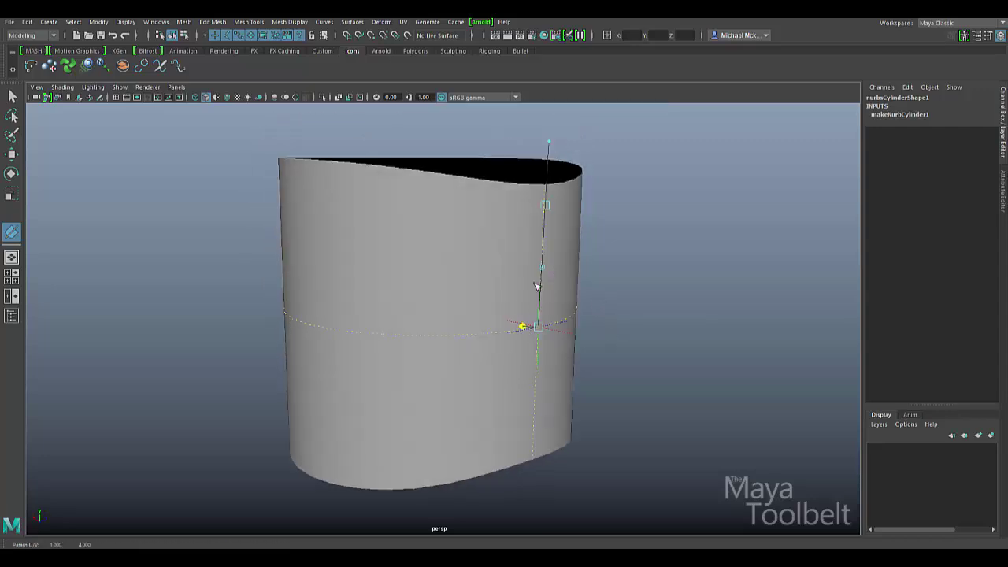
mouse_move(554, 220)
left_mouse_down()
mouse_move(555, 211)
mouse_move(604, 254)
mouse_move(679, 249)
mouse_move(549, 265)
mouse_move(507, 232)
mouse_move(494, 280)
mouse_move(536, 236)
mouse_move(596, 315)
mouse_move(533, 314)
mouse_move(465, 379)
mouse_move(540, 331)
mouse_move(567, 362)
mouse_move(512, 382)
mouse_move(559, 345)
mouse_move(628, 353)
mouse_move(459, 345)
left_mouse_up()
Undo the outward bend so the cylinder is straight again.
key("ctrl+z")
key("shift+z")
key("ctrl+z")
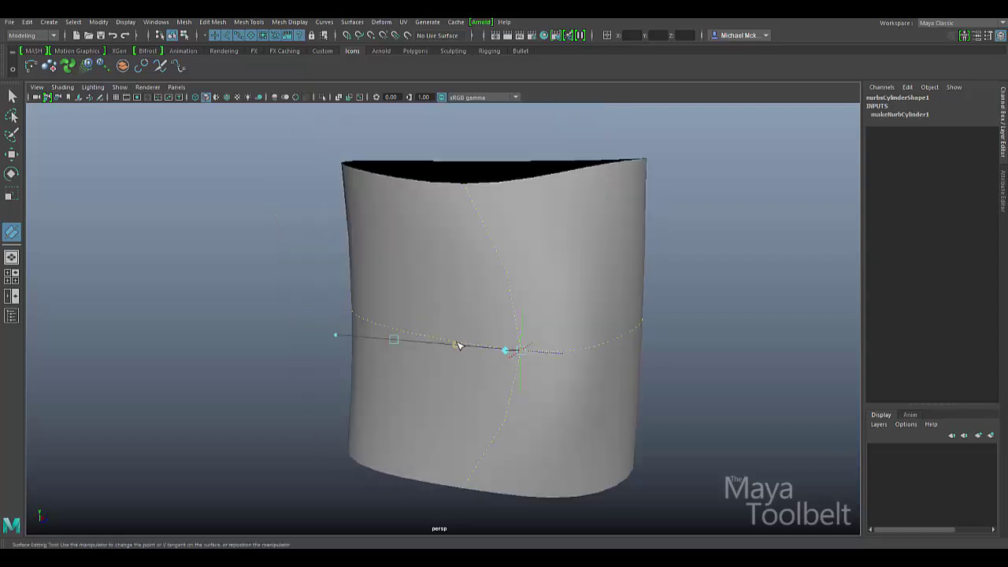
Switch the tangent direction back to horizontal and drag it to press a pinched fold into the side.
left_click(457, 348)
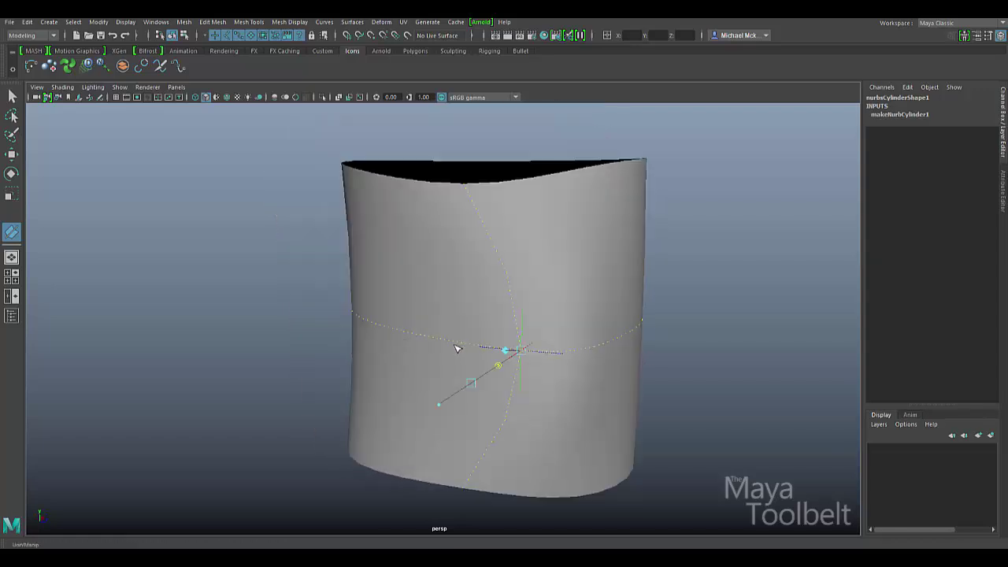
left_click_drag(527, 368, 429, 375, "alt")
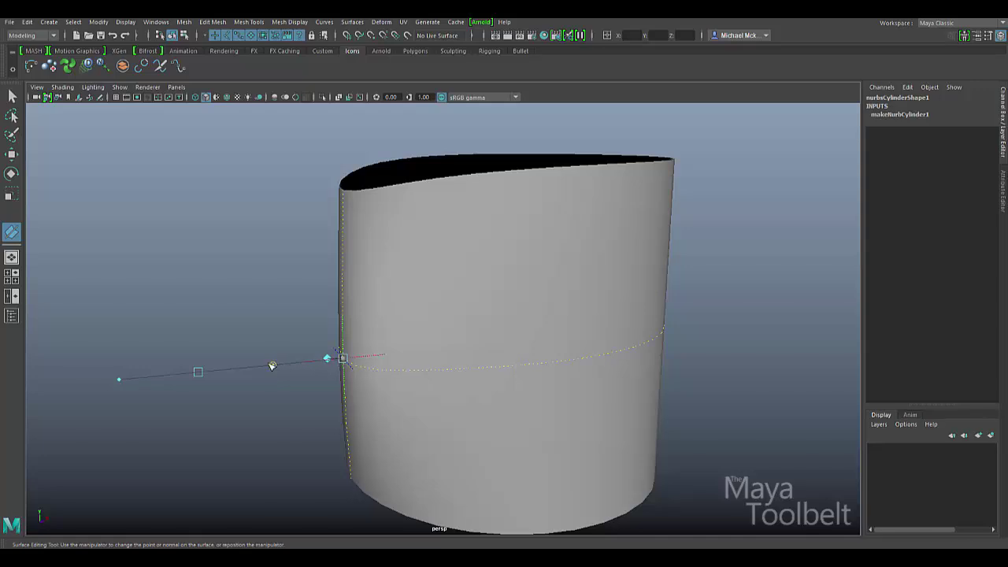
left_click_drag(286, 365, 623, 339, "alt")
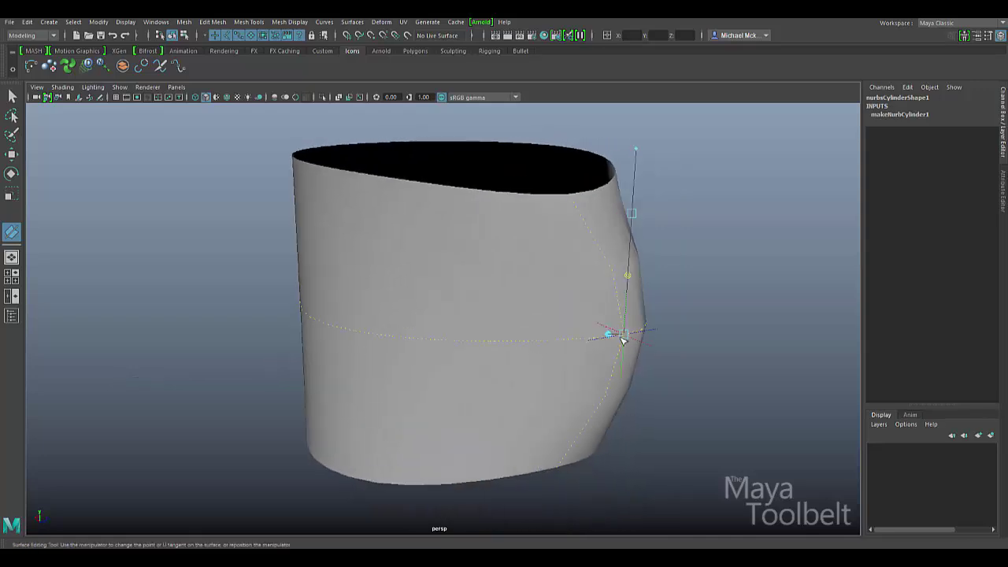
left_click(628, 276)
left_click_drag(648, 288, 567, 328, "alt")
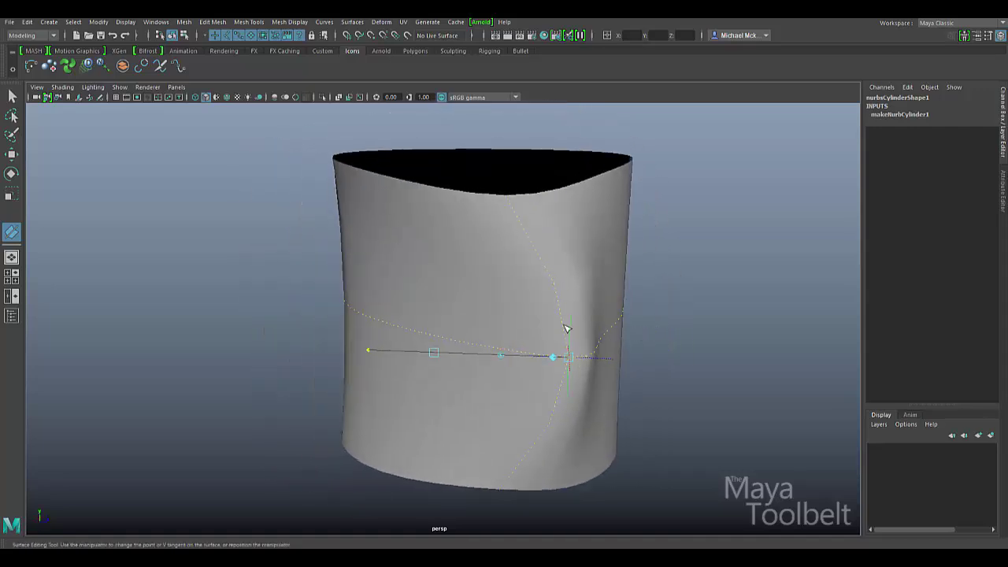
left_click_drag(458, 249, 497, 232, "alt")
left_click_drag(585, 265, 558, 294, "alt")
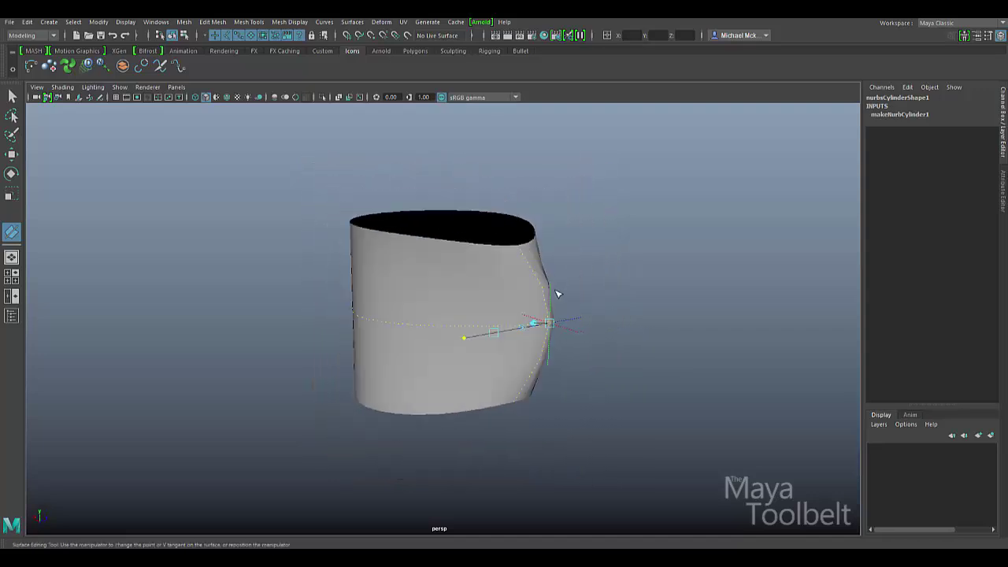
mouse_move(628, 296)
left_mouse_down("alt")
mouse_move(605, 312)
mouse_move(565, 295)
mouse_move(669, 303)
mouse_move(711, 247)
mouse_move(659, 317)
mouse_move(627, 291)
left_mouse_up("alt")
Switch to the Move tool and select the whole deformed nurbsCylinder1.
key("w")
left_click(536, 295)
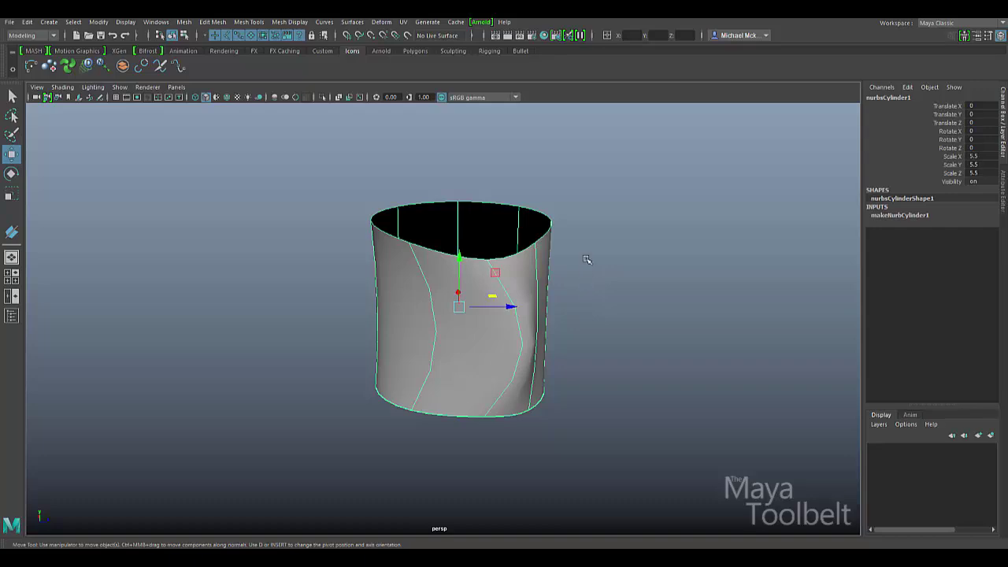